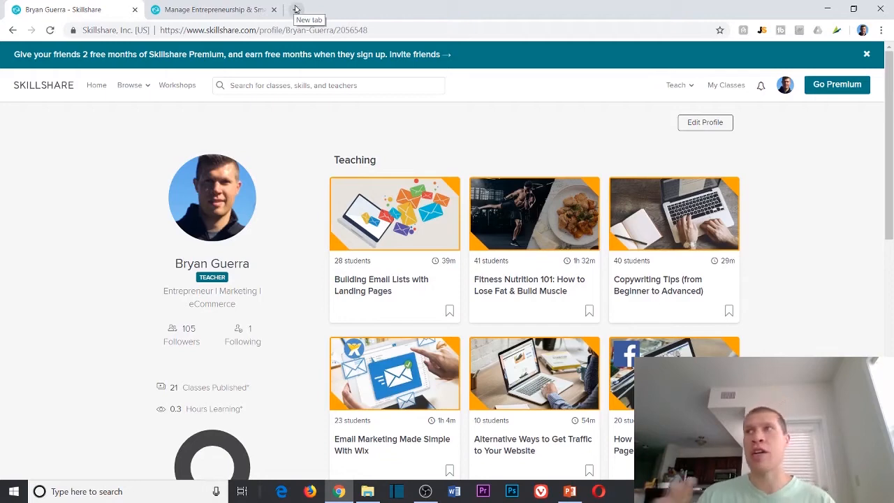
Open the Udemy course "Entrepreneurship & Small Business Mindsets for Success" in a new tab and display its course landing page details
{"action": "left_click", "coordinate": [296, 9]}
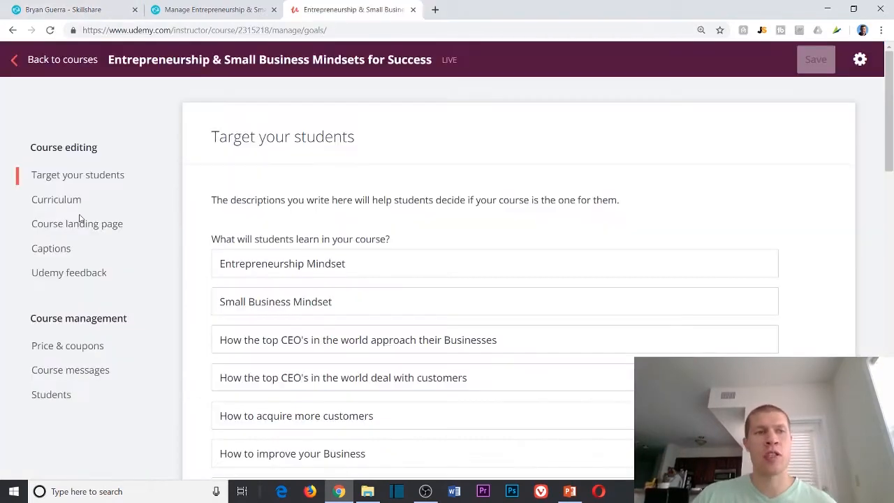
{"action": "left_click", "coordinate": [79, 224]}
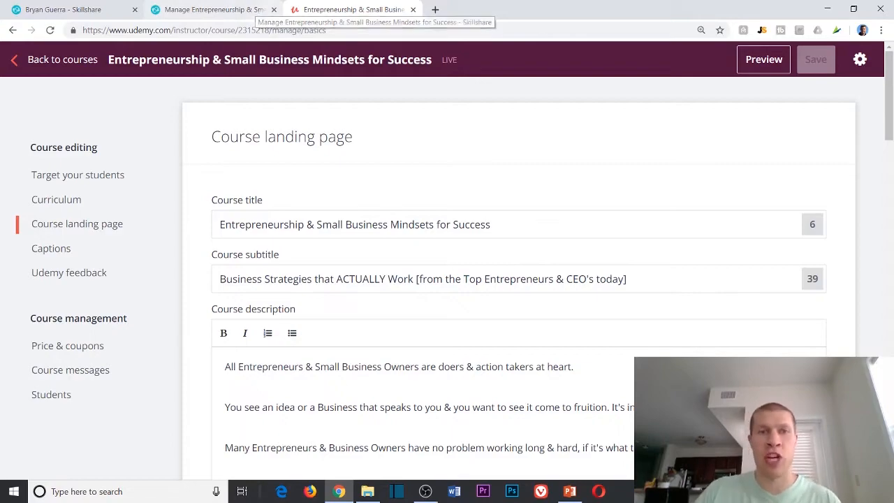
{"action": "scroll", "coordinate": [487, 259], "scroll_direction": "down", "scroll_amount": 5}
{"action": "scroll", "coordinate": [487, 259], "scroll_direction": "up", "scroll_amount": 5}
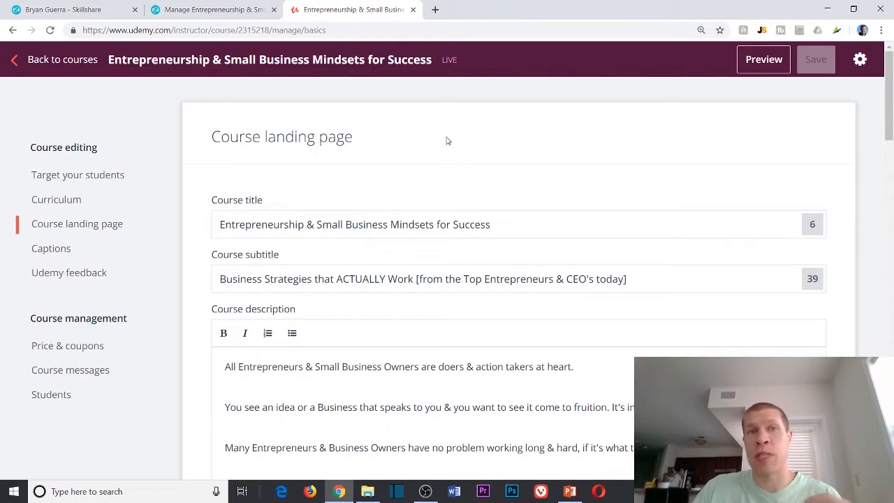
Close the tab managing the existing Skillshare class and return to the Skillshare teacher profile
{"action": "left_click", "coordinate": [162, 11]}
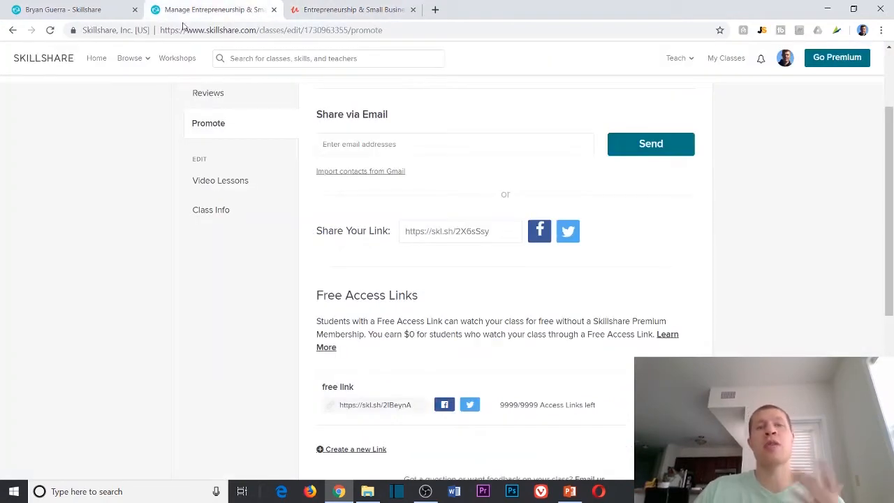
{"action": "left_click", "coordinate": [273, 10]}
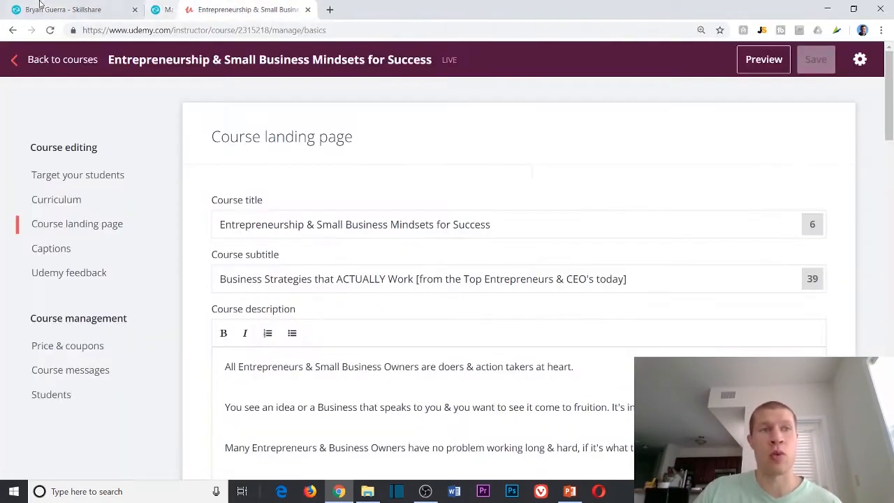
{"action": "left_click", "coordinate": [63, 9]}
Start a new class draft on Skillshare from the teaching options
{"action": "mouse_move", "coordinate": [682, 89]}
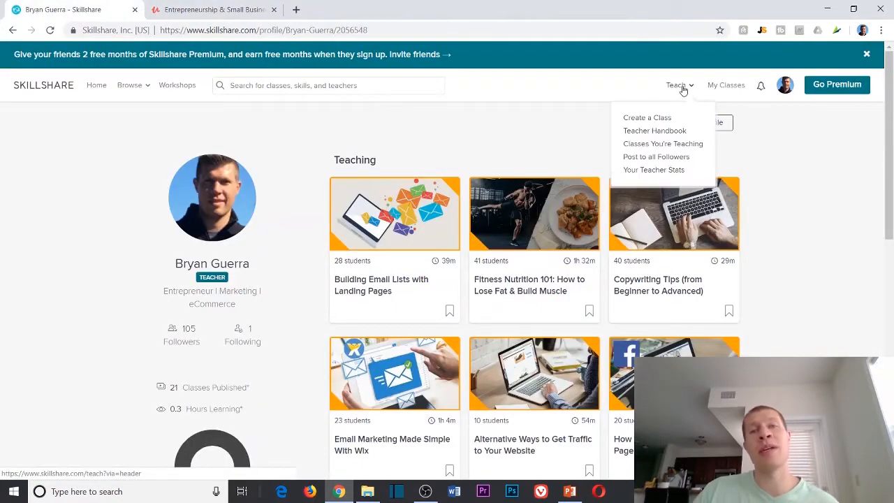
{"action": "left_click", "coordinate": [662, 120]}
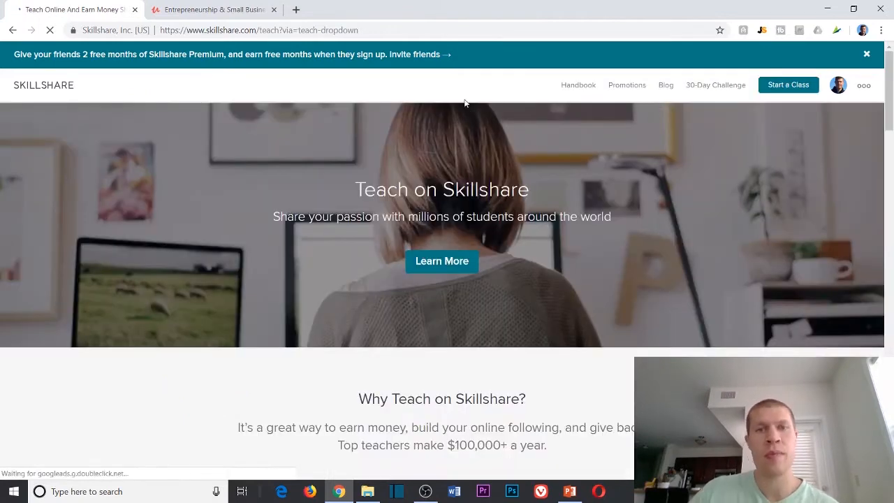
{"action": "scroll", "coordinate": [489, 91], "scroll_direction": "down", "scroll_amount": 1}
{"action": "scroll", "coordinate": [510, 88], "scroll_direction": "up", "scroll_amount": 1}
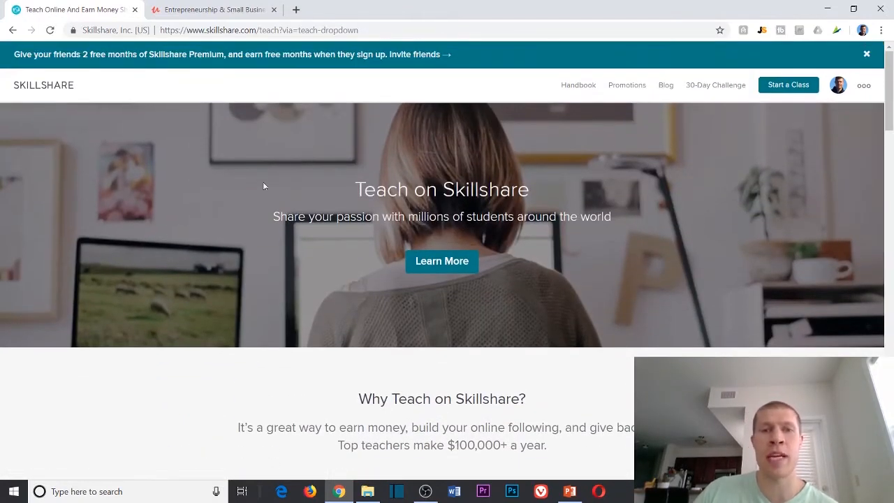
{"action": "left_click", "coordinate": [772, 87]}
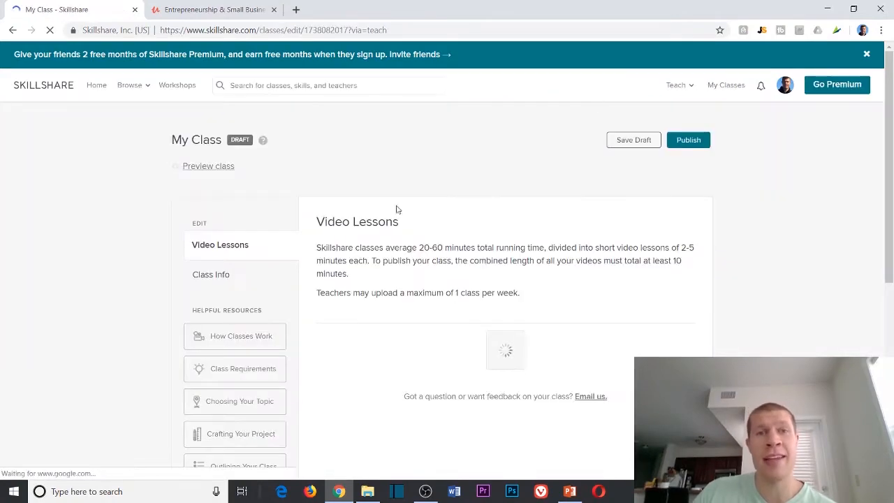
Look over the draft's Video Lessons section and open its Class Info form
{"action": "scroll", "coordinate": [219, 240], "scroll_direction": "down", "scroll_amount": 4}
{"action": "scroll", "coordinate": [298, 224], "scroll_direction": "up", "scroll_amount": 3}
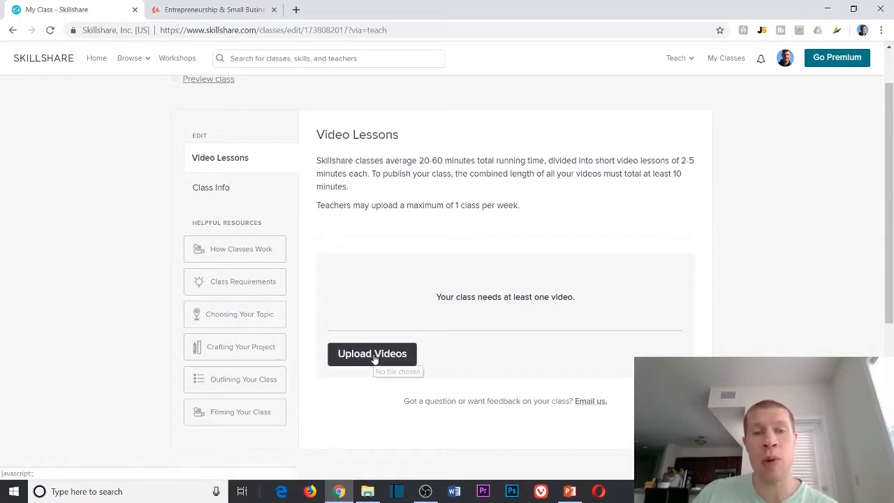
{"action": "scroll", "coordinate": [358, 361], "scroll_direction": "down", "scroll_amount": 2}
{"action": "scroll", "coordinate": [308, 223], "scroll_direction": "up", "scroll_amount": 2}
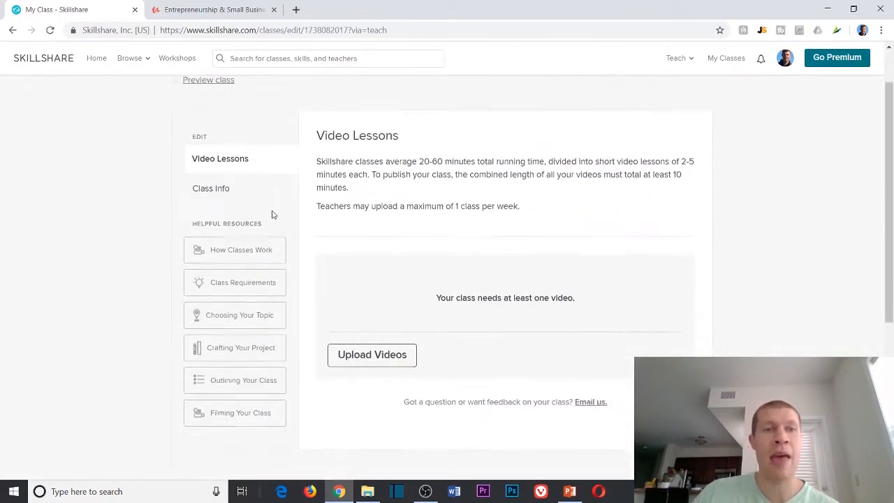
{"action": "left_click", "coordinate": [210, 187]}
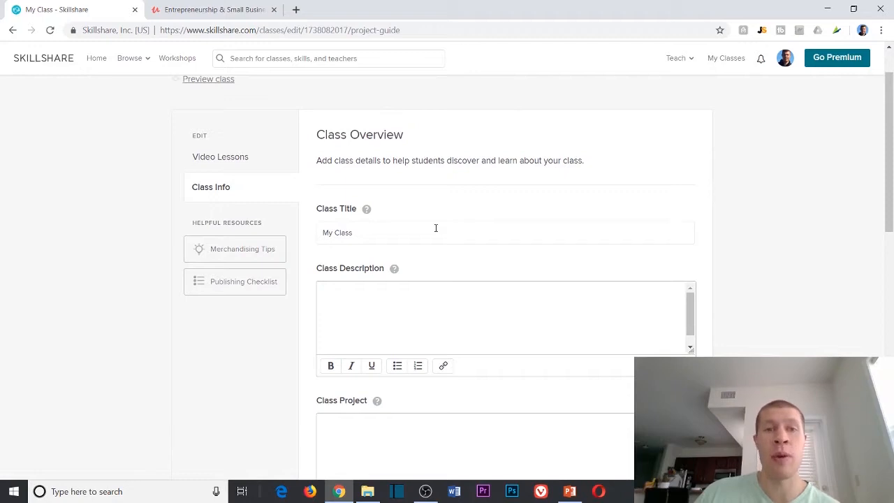
{"action": "left_click", "coordinate": [501, 292]}
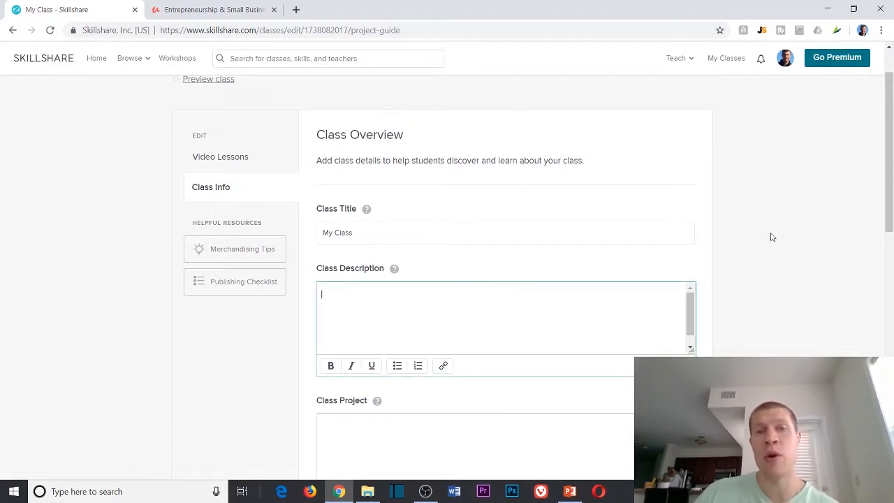
Copy the course title "Entrepreneurship & Small Business Mindsets for Success" from Udemy and replace the Skillshare class title with it
{"action": "left_click", "coordinate": [257, 13]}
{"action": "left_click_drag", "start_coordinate": [218, 229], "coordinate": [503, 243]}
{"action": "right_click", "coordinate": [470, 228]}
{"action": "left_click", "coordinate": [496, 271]}
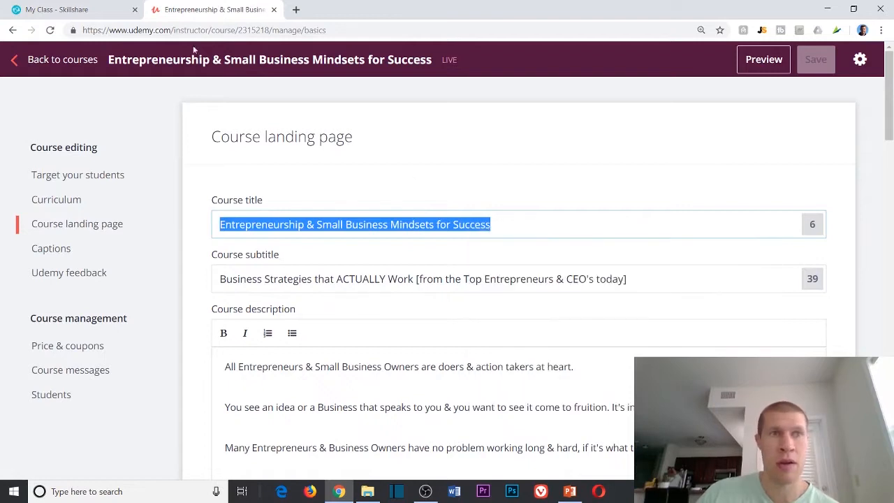
{"action": "left_click", "coordinate": [56, 9]}
{"action": "left_click_drag", "start_coordinate": [386, 238], "coordinate": [272, 243]}
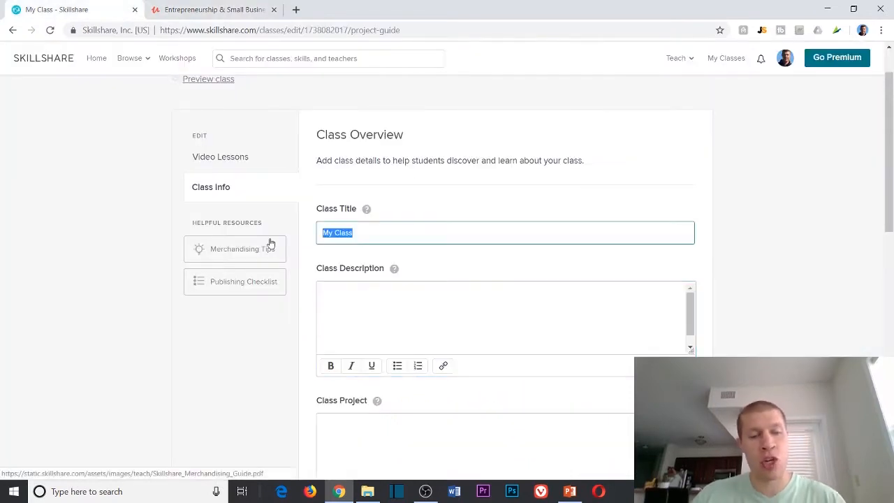
{"action": "key", "text": "ctrl+v"}
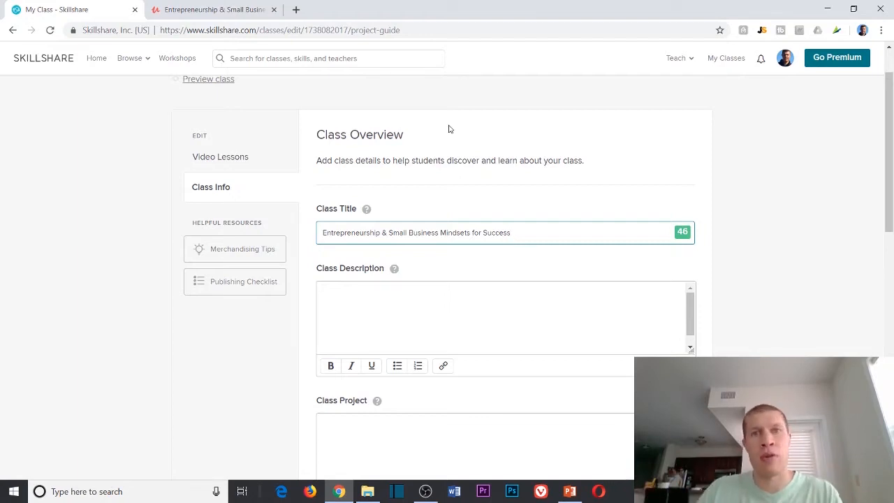
Copy the complete Udemy course description into the Skillshare class description and enlarge the description box
{"action": "key", "text": "ctrl+Tab"}
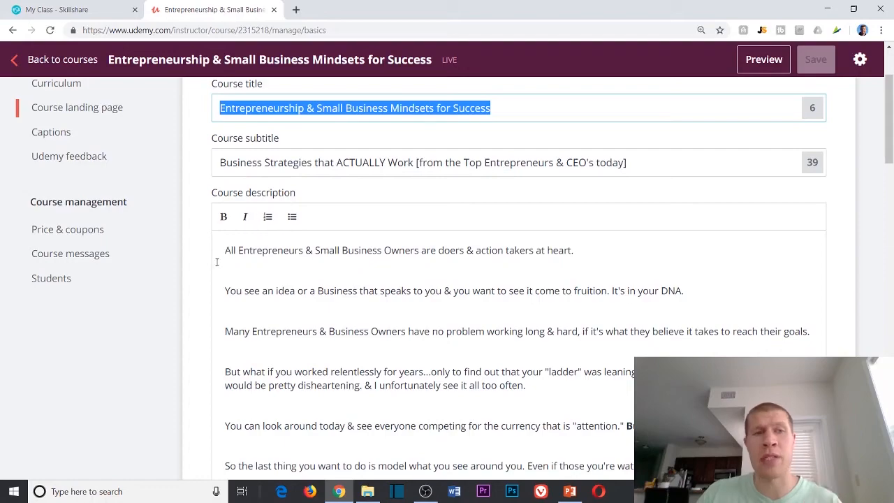
{"action": "left_click_drag", "start_coordinate": [217, 249], "coordinate": [230, 479]}
{"action": "scroll", "coordinate": [544, 261], "scroll_direction": "up", "scroll_amount": 4}
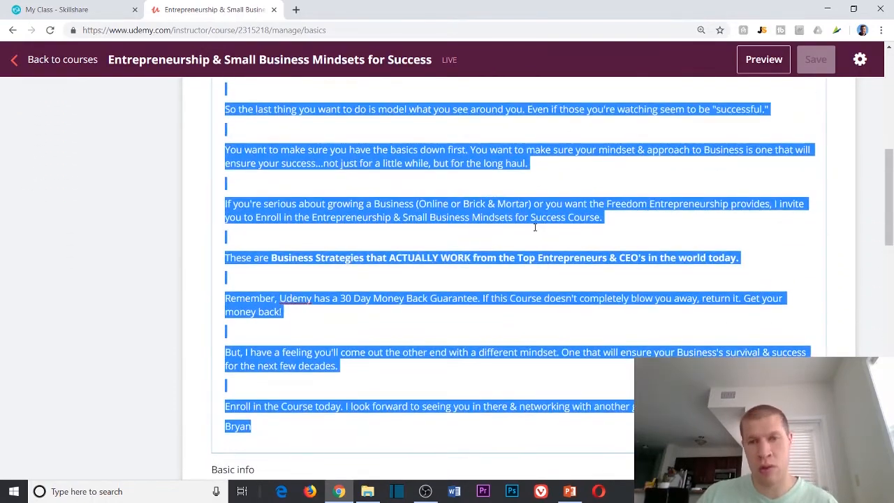
{"action": "right_click", "coordinate": [535, 227]}
{"action": "left_click", "coordinate": [556, 273]}
{"action": "left_click", "coordinate": [78, 8]}
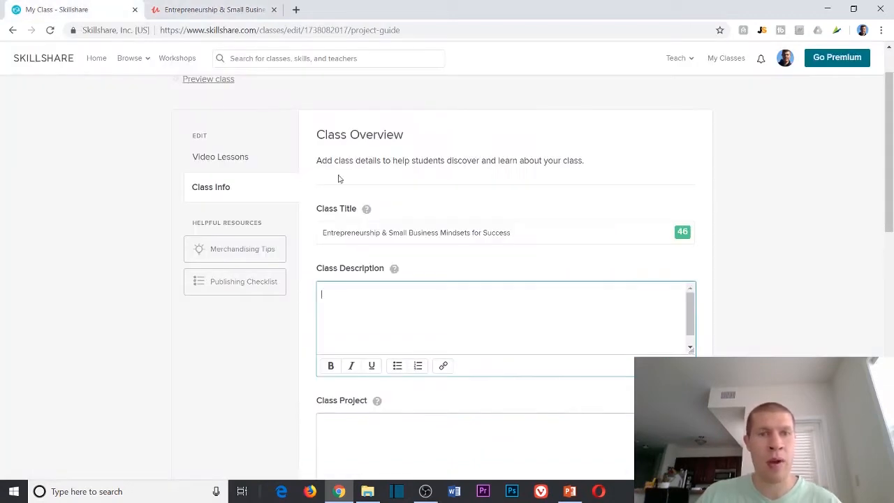
{"action": "key", "text": "ctrl+v"}
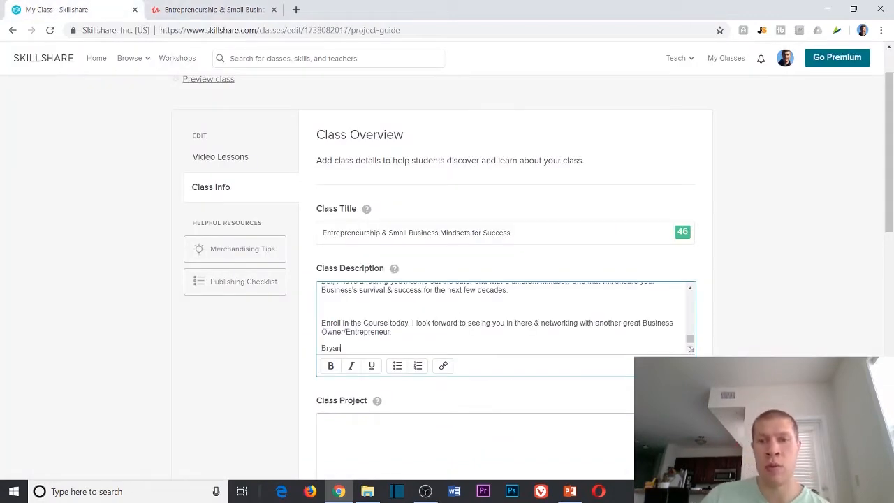
{"action": "left_click_drag", "start_coordinate": [691, 349], "coordinate": [691, 497]}
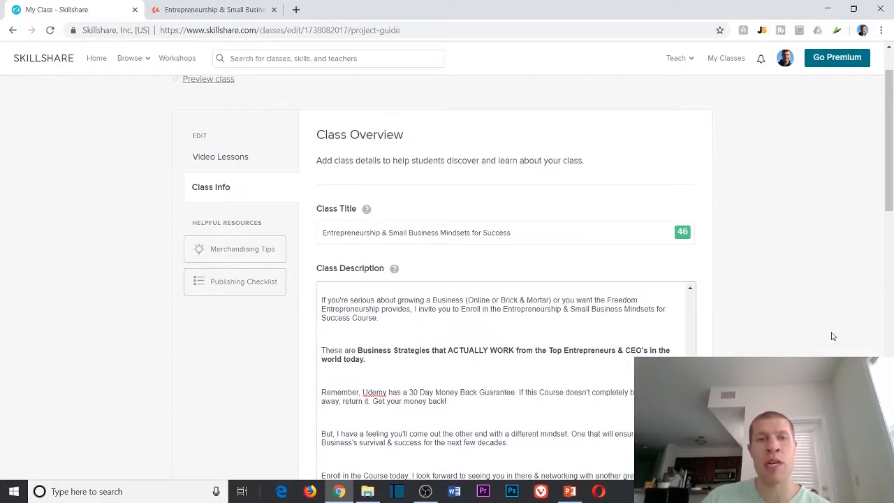
Delete the class description paragraph beginning "You can look around today" and keep a blank line between the paragraphs around it
{"action": "left_click_drag", "start_coordinate": [320, 234], "coordinate": [535, 238]}
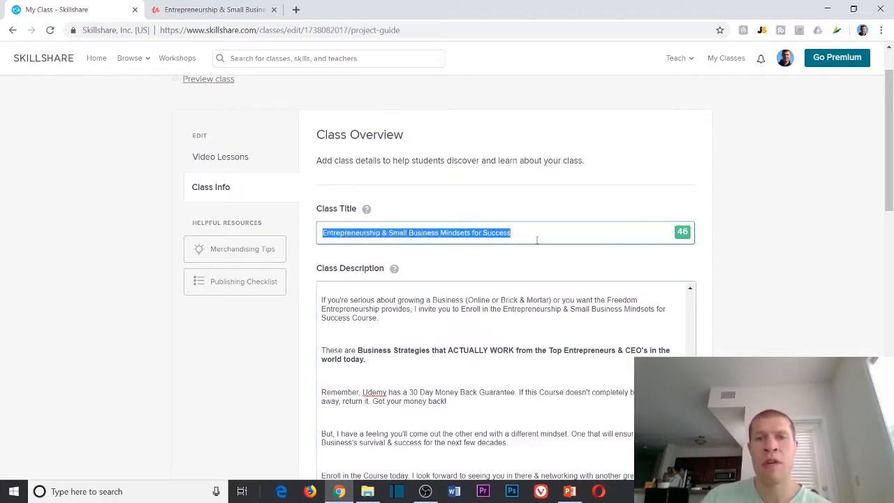
{"action": "left_click", "coordinate": [728, 261]}
{"action": "scroll", "coordinate": [728, 266], "scroll_direction": "down", "scroll_amount": 2}
{"action": "scroll", "coordinate": [419, 205], "scroll_direction": "down", "scroll_amount": 2}
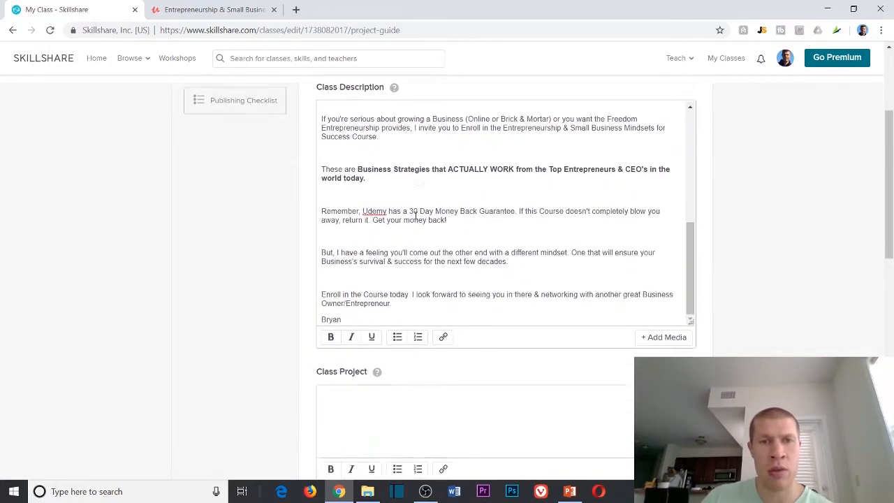
{"action": "scroll", "coordinate": [417, 196], "scroll_direction": "up", "scroll_amount": 3}
{"action": "scroll", "coordinate": [416, 197], "scroll_direction": "up", "scroll_amount": 3}
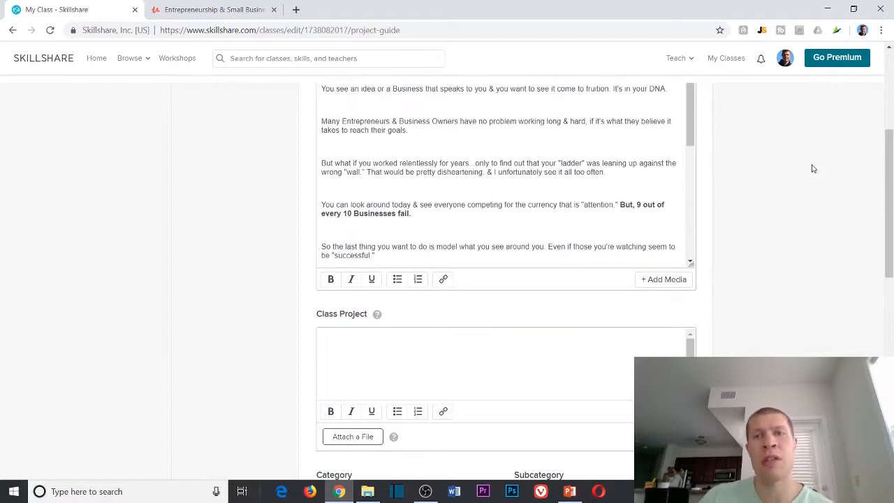
{"action": "left_click_drag", "start_coordinate": [414, 230], "coordinate": [319, 186]}
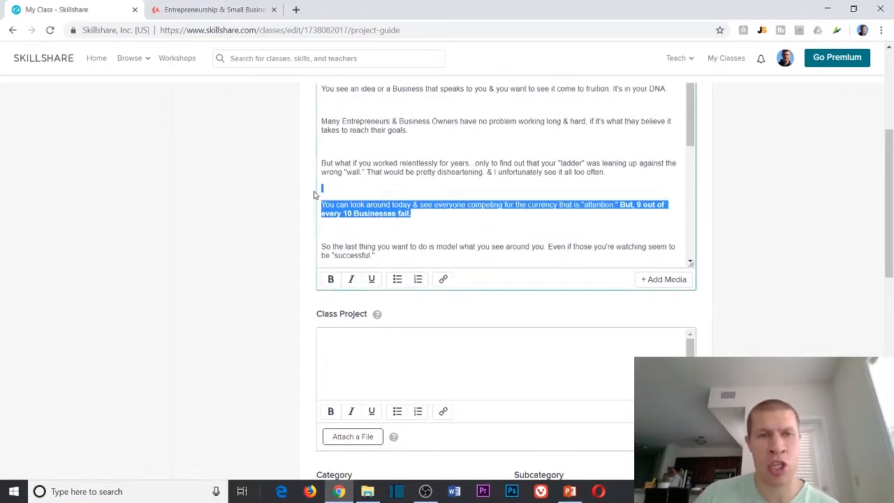
{"action": "key", "text": "BackSpace"}
{"action": "key", "text": "BackSpace"}
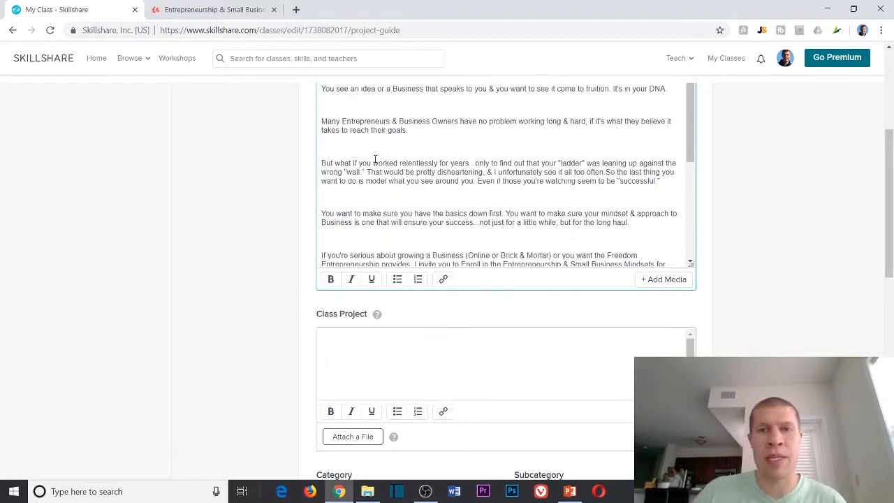
{"action": "key", "text": "Return"}
{"action": "key", "text": "Return"}
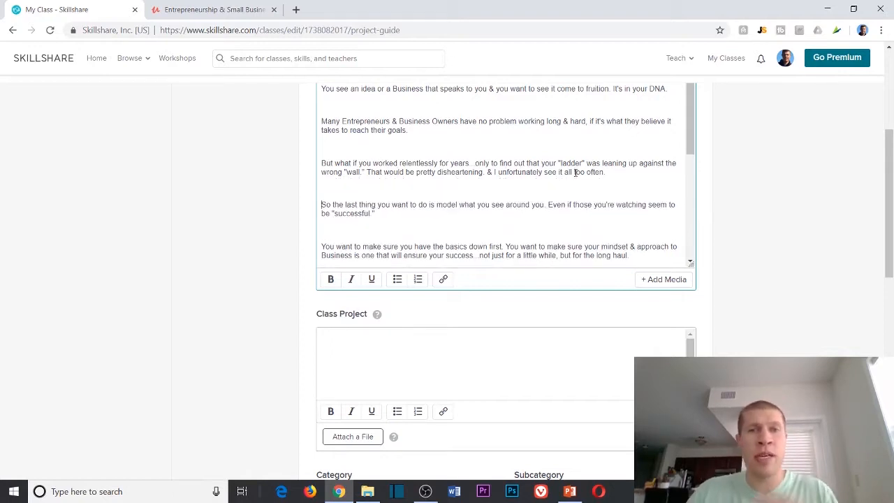
Compare the Class Project section of the Skillshare class form with the course details on the Udemy landing page
{"action": "left_click", "coordinate": [611, 338]}
{"action": "scroll", "coordinate": [803, 259], "scroll_direction": "down", "scroll_amount": 3}
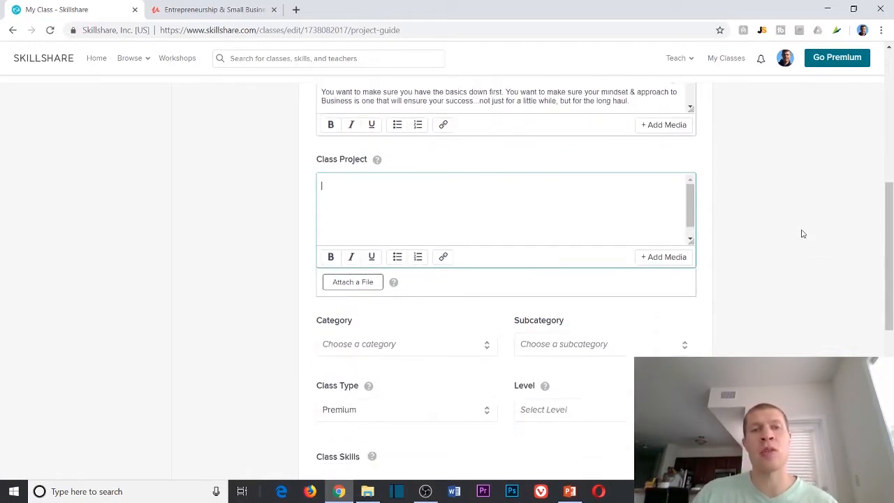
{"action": "scroll", "coordinate": [801, 232], "scroll_direction": "up", "scroll_amount": 1}
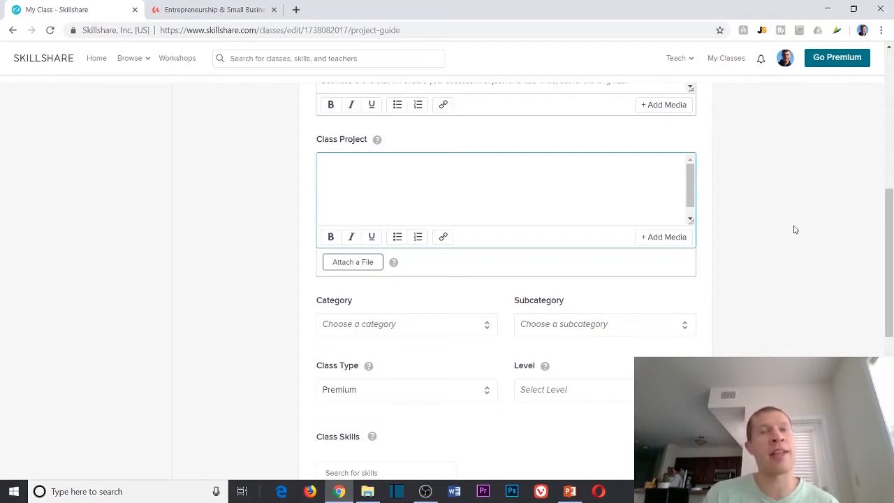
{"action": "left_click", "coordinate": [251, 10]}
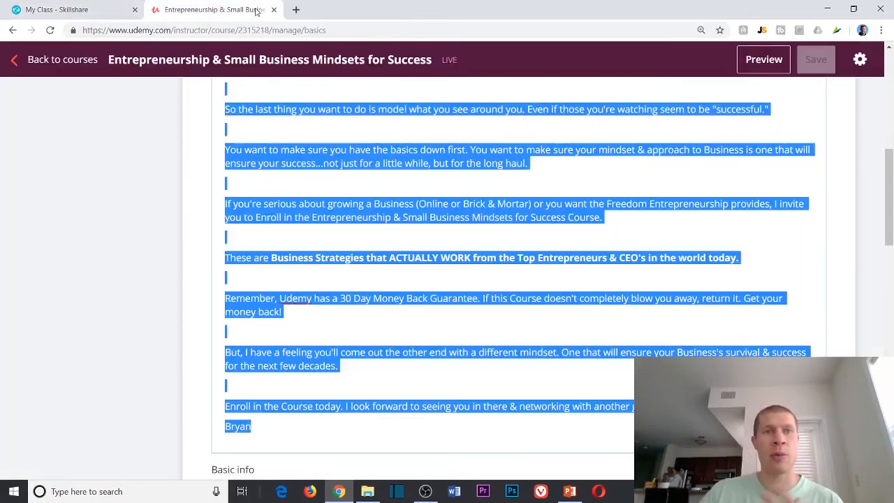
{"action": "left_click", "coordinate": [109, 173]}
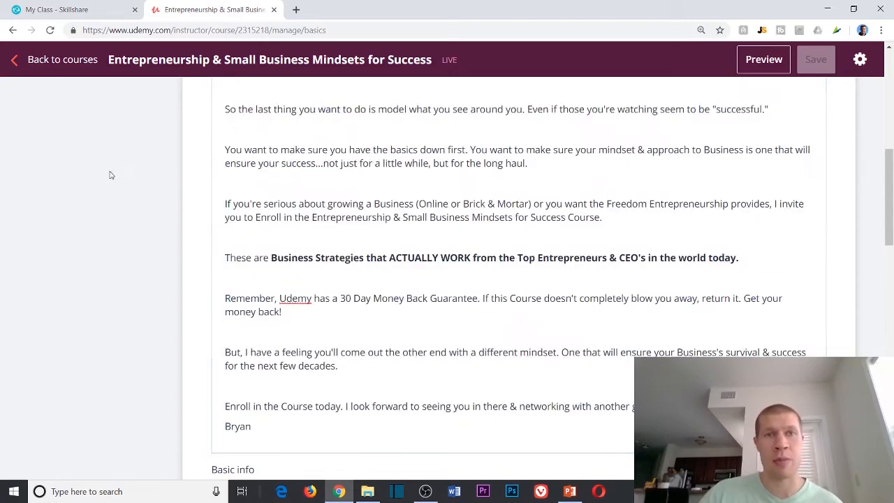
{"action": "left_click", "coordinate": [33, 7]}
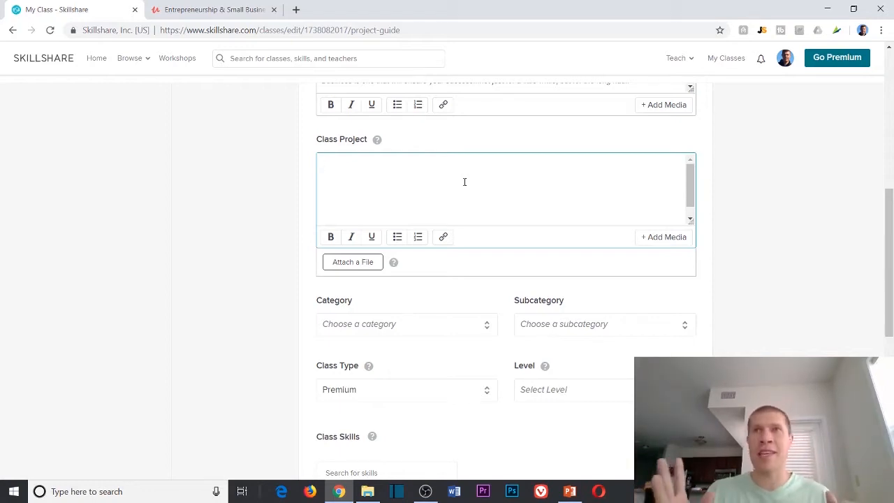
{"action": "left_click", "coordinate": [246, 8]}
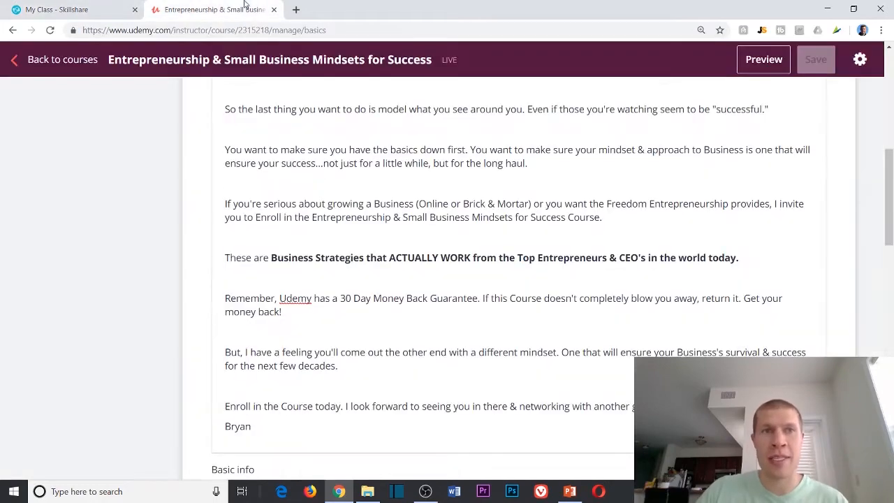
{"action": "left_click", "coordinate": [90, 10]}
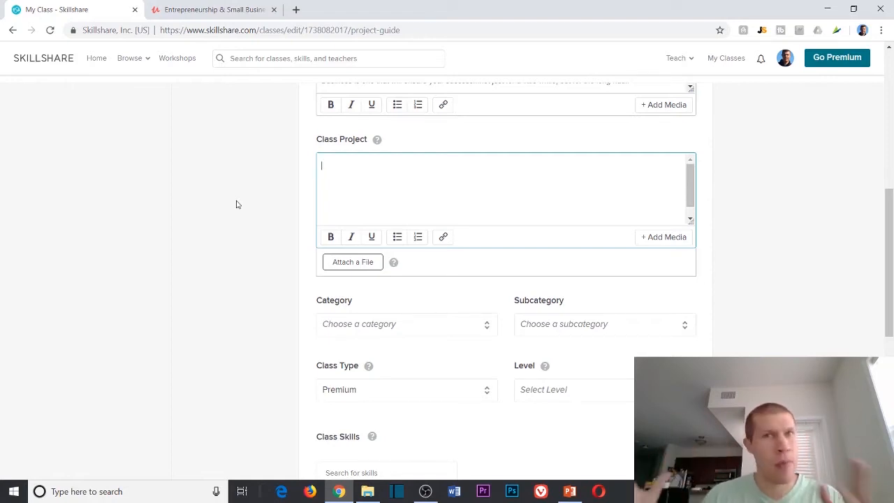
{"action": "left_click", "coordinate": [261, 206]}
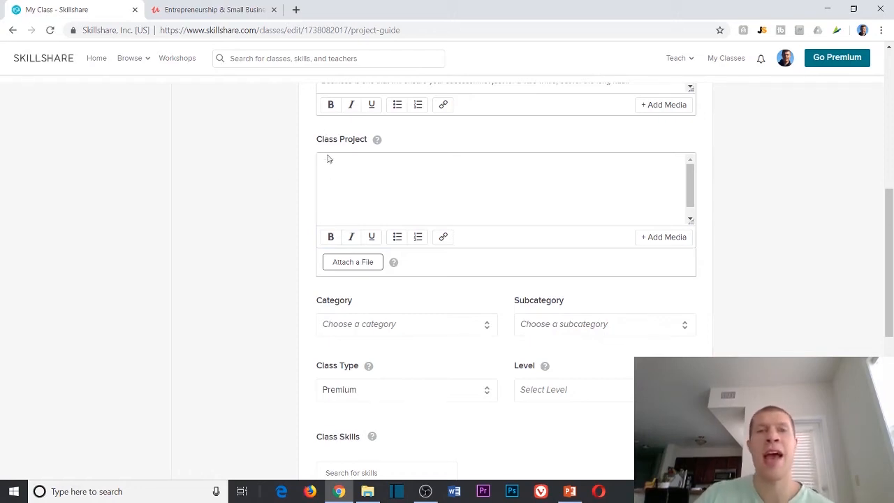
Set the class category to Business, leaving the Class Project box empty
{"action": "left_click", "coordinate": [349, 163]}
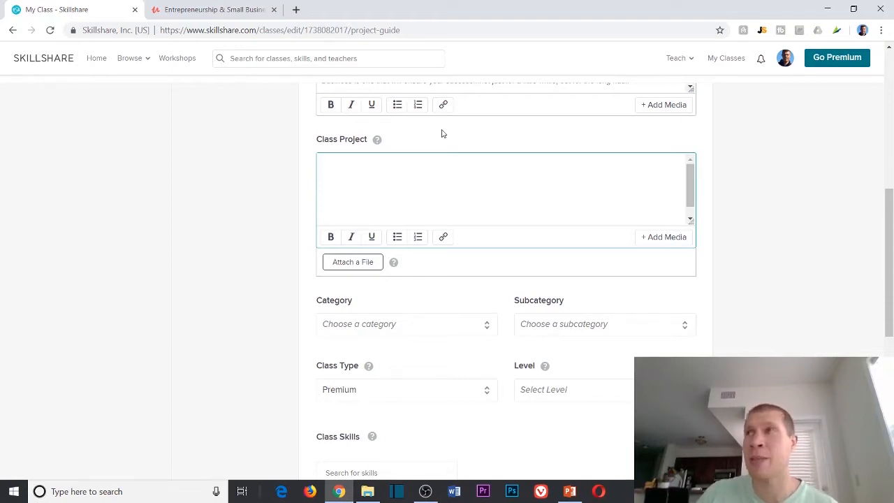
{"action": "left_click", "coordinate": [224, 259]}
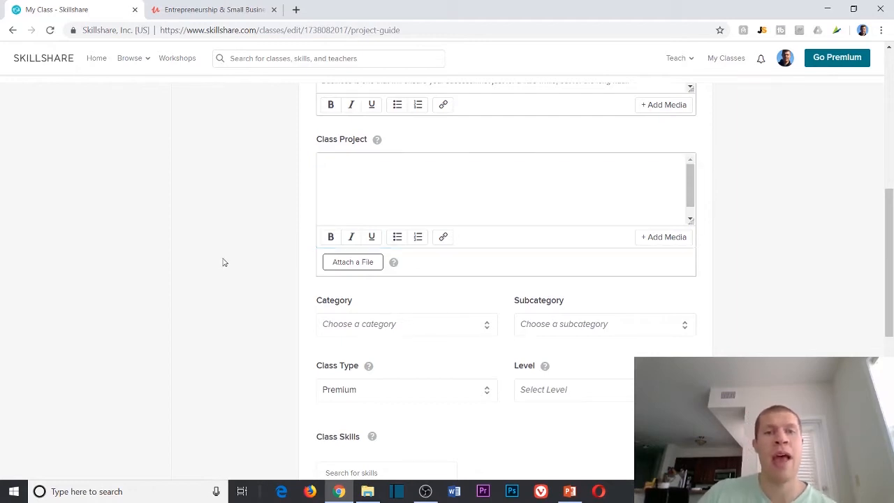
{"action": "scroll", "coordinate": [312, 196], "scroll_direction": "down", "scroll_amount": 3}
{"action": "scroll", "coordinate": [312, 196], "scroll_direction": "up", "scroll_amount": 2}
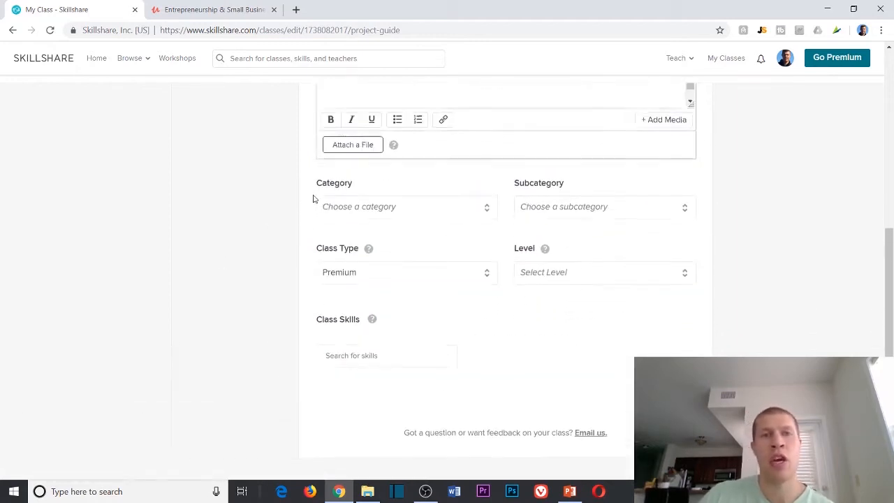
{"action": "left_click", "coordinate": [378, 208]}
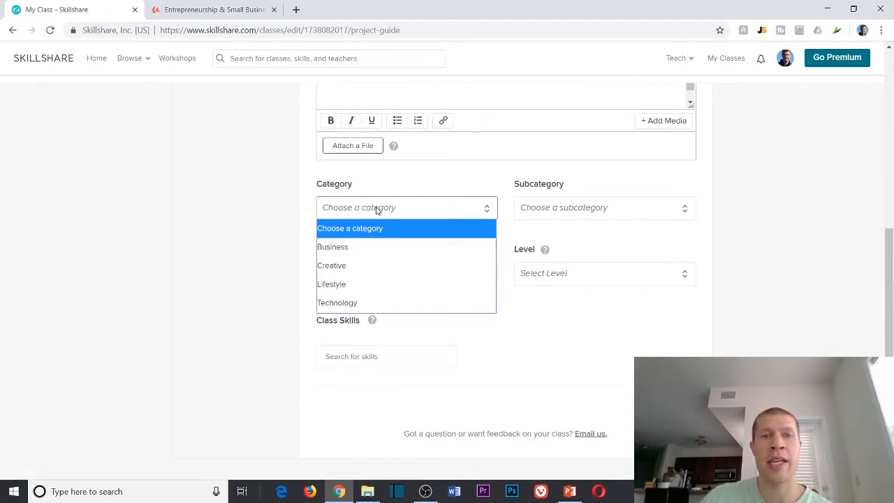
{"action": "left_click", "coordinate": [375, 247]}
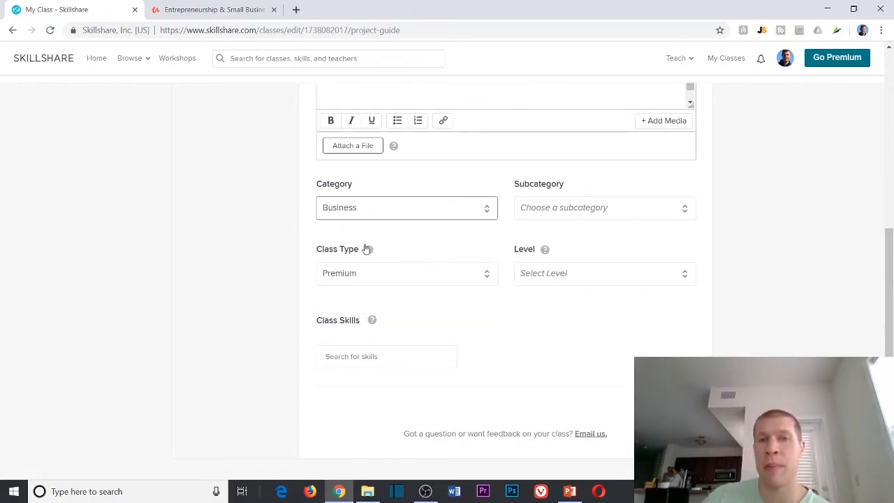
Examine the available options for the class's subcategory, class type and level without changing any of them
{"action": "left_click", "coordinate": [556, 210]}
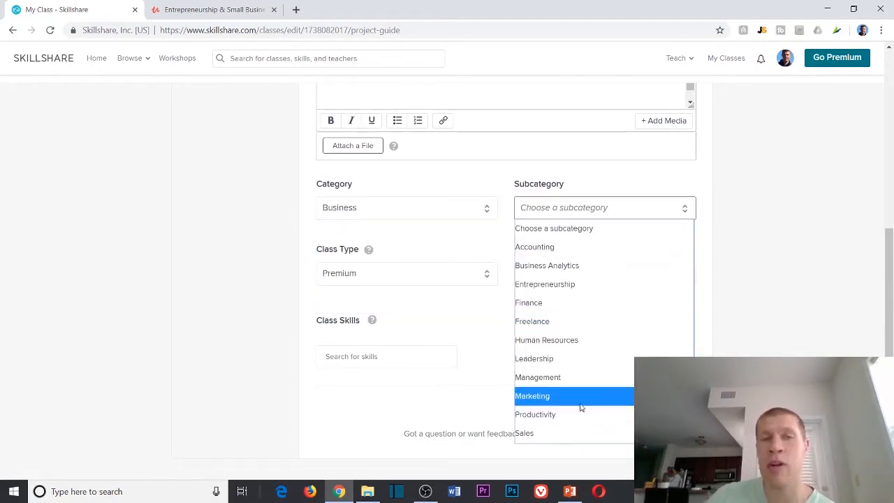
{"action": "left_click", "coordinate": [399, 273]}
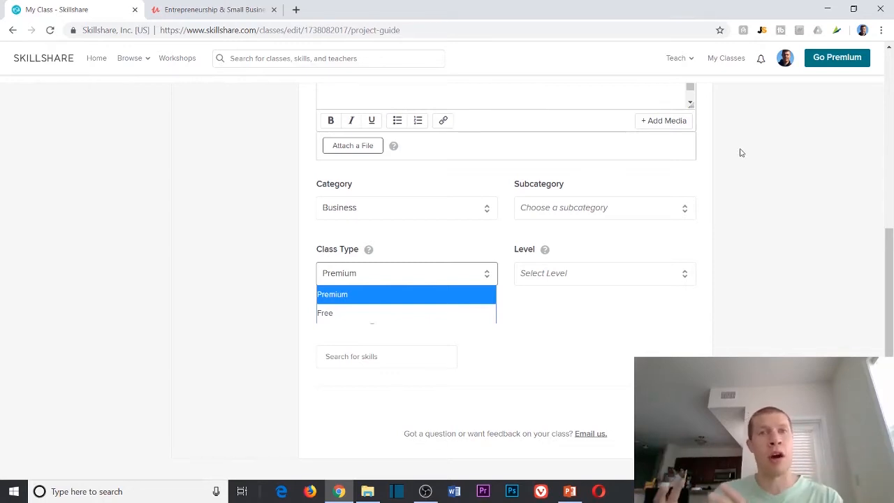
{"action": "left_click", "coordinate": [606, 317]}
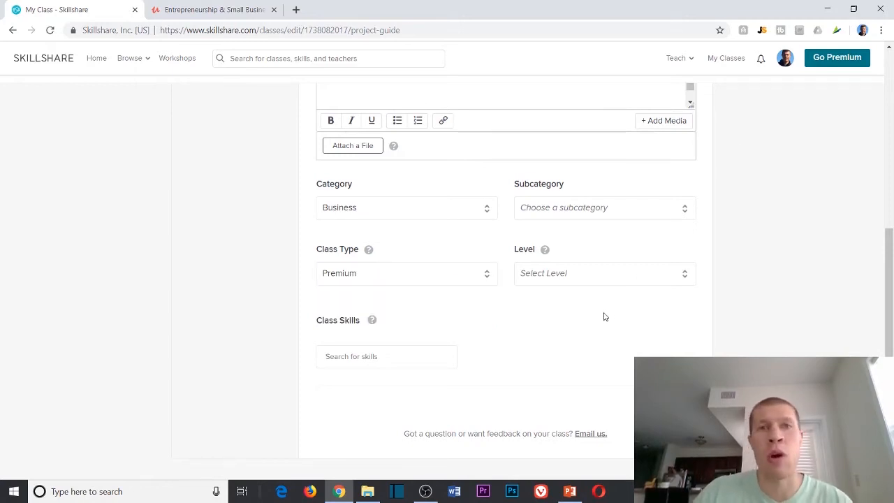
{"action": "left_click", "coordinate": [608, 277]}
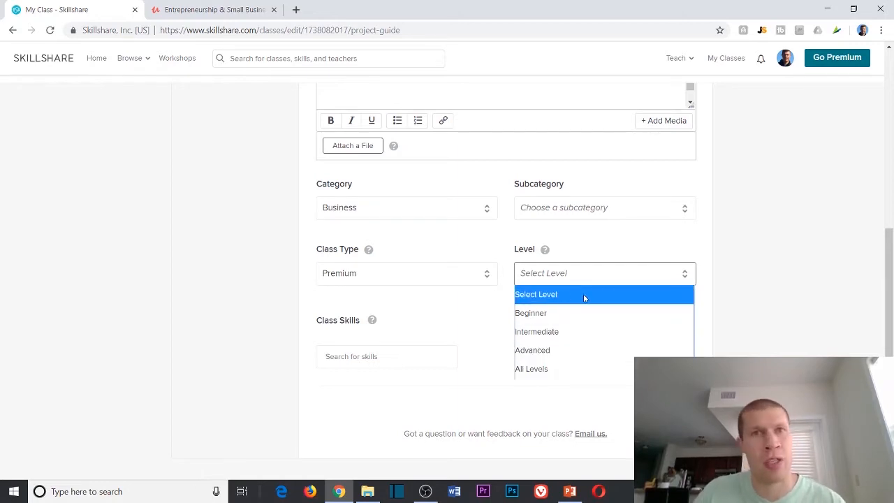
{"action": "left_click", "coordinate": [734, 278]}
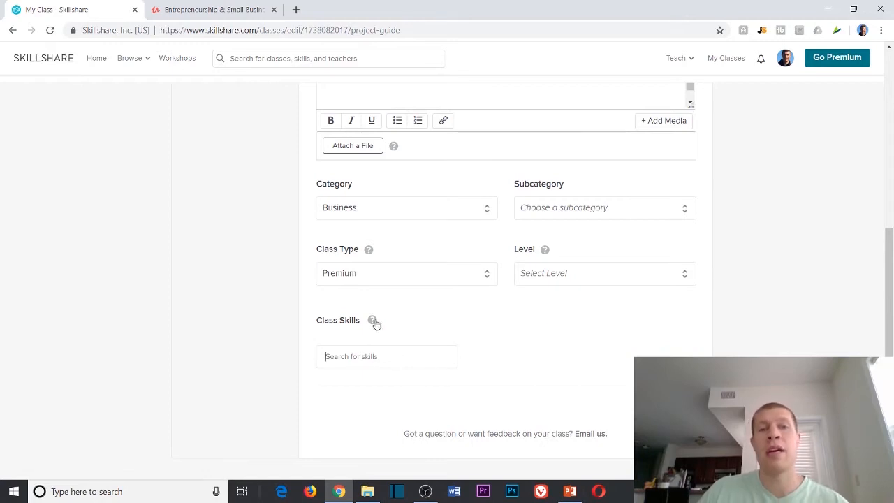
Add Entrepreneurship and Home Business to the class skills after checking the class description and the Udemy course
{"action": "mouse_move", "coordinate": [371, 321]}
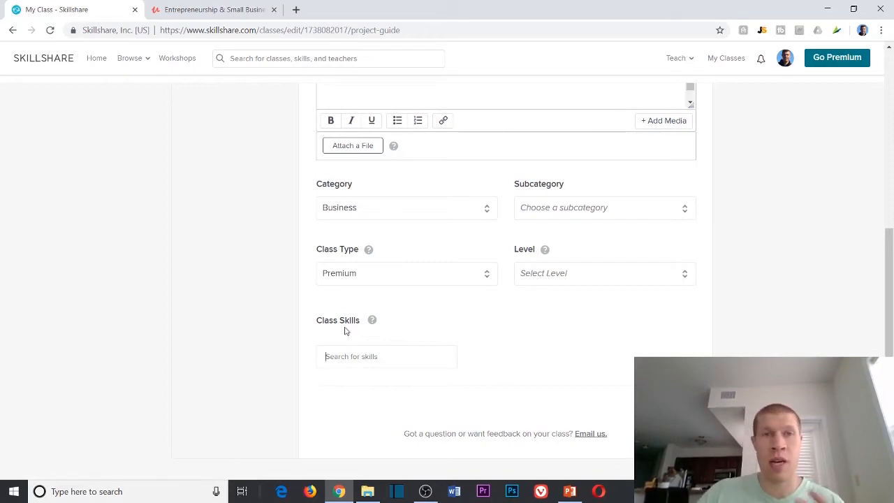
{"action": "scroll", "coordinate": [229, 166], "scroll_direction": "up", "scroll_amount": 6}
{"action": "scroll", "coordinate": [562, 175], "scroll_direction": "down", "scroll_amount": 2}
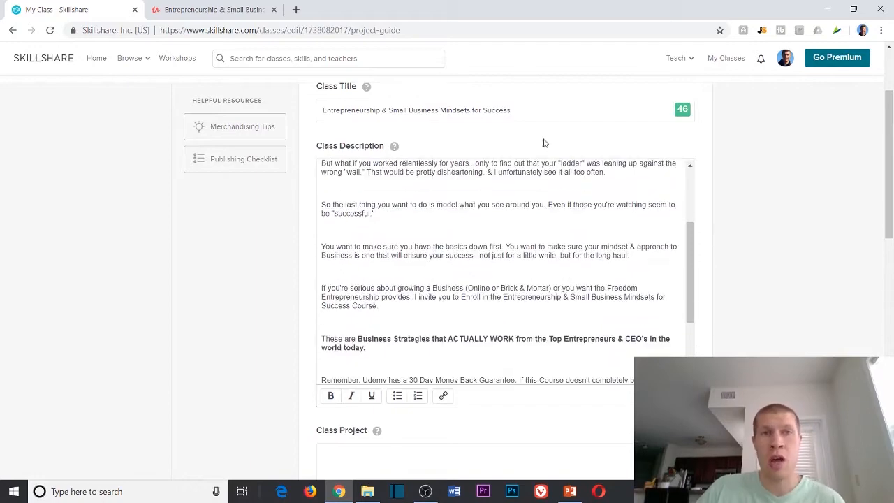
{"action": "scroll", "coordinate": [741, 214], "scroll_direction": "down", "scroll_amount": 8}
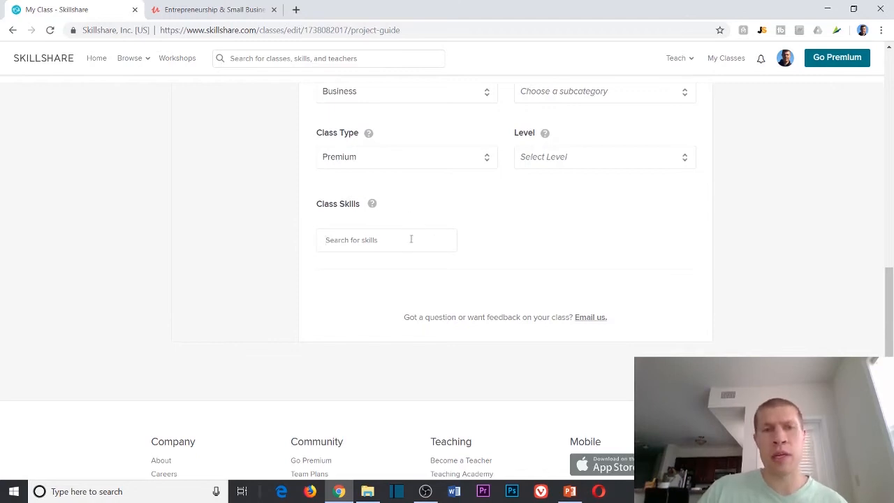
{"action": "left_click", "coordinate": [216, 10]}
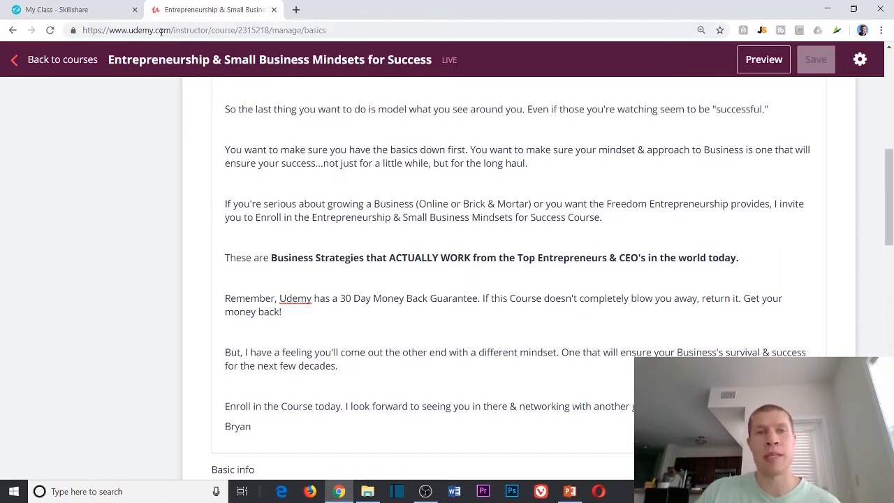
{"action": "left_click", "coordinate": [72, 9]}
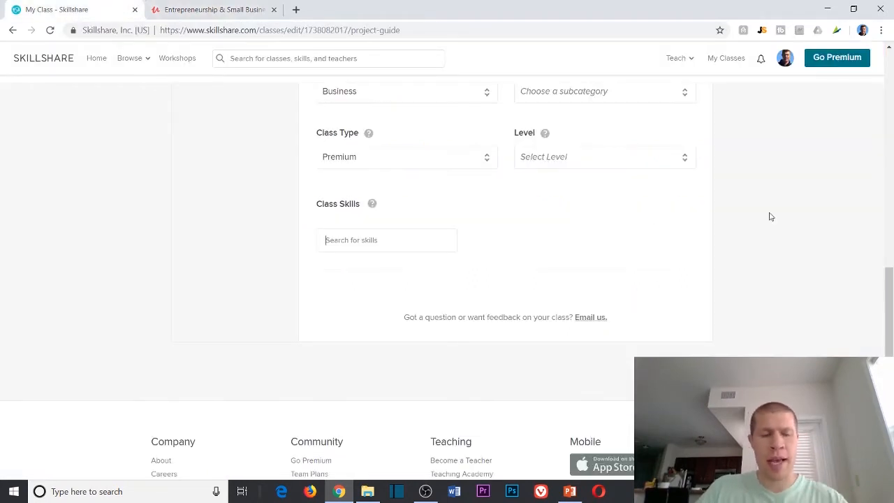
{"action": "type", "text": "entrep"}
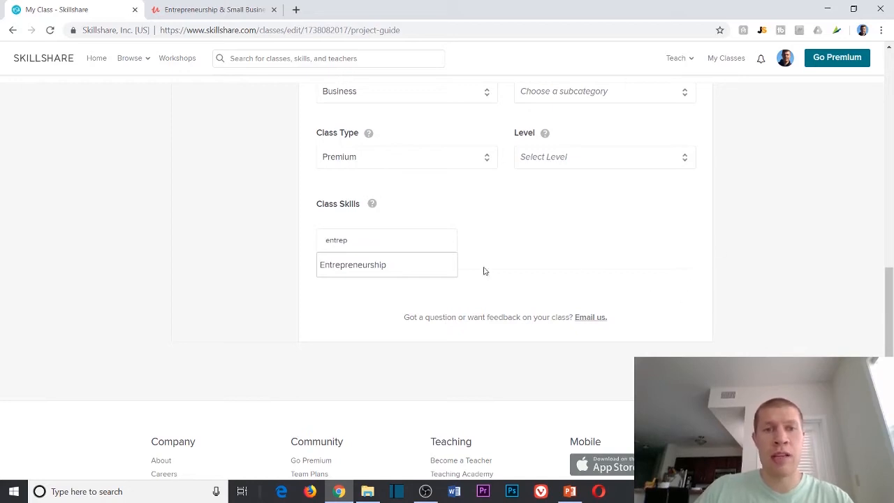
{"action": "left_click", "coordinate": [376, 265]}
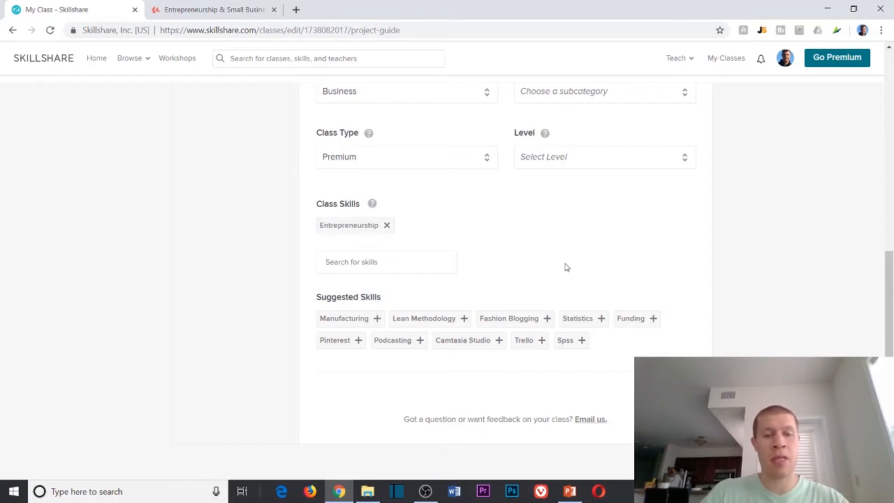
{"action": "type", "text": "busines"}
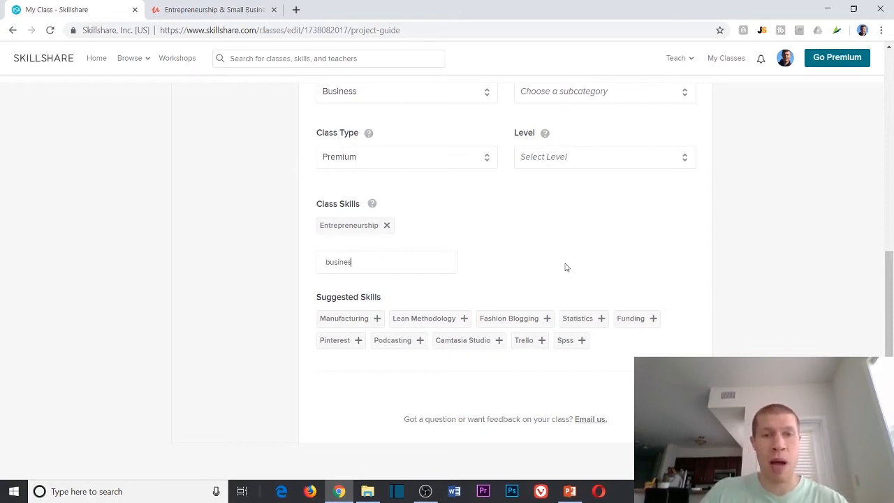
{"action": "left_click", "coordinate": [363, 318]}
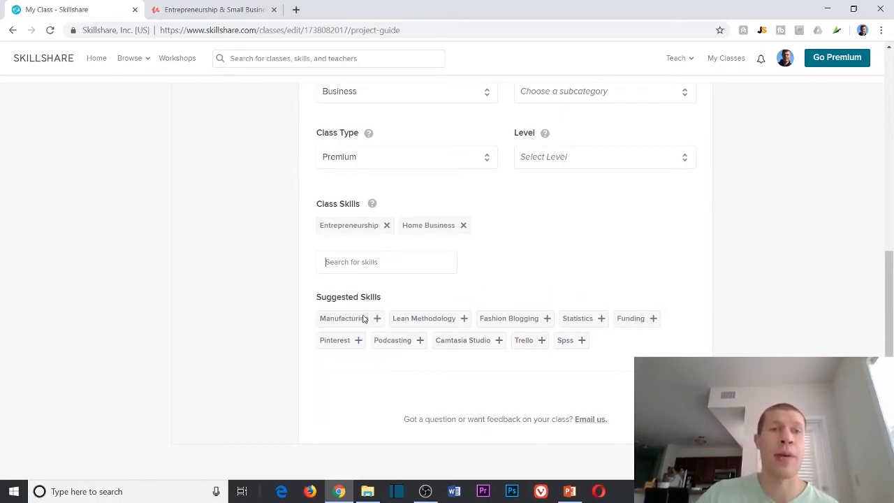
Add Small Business and Business Development to the class skills from the matches for "business"
{"action": "type", "text": "business"}
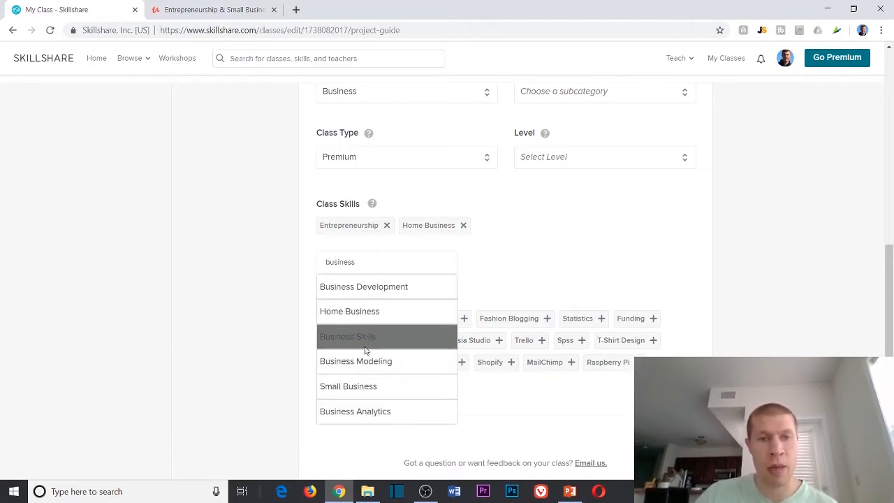
{"action": "left_click", "coordinate": [357, 383]}
{"action": "left_click", "coordinate": [403, 259]}
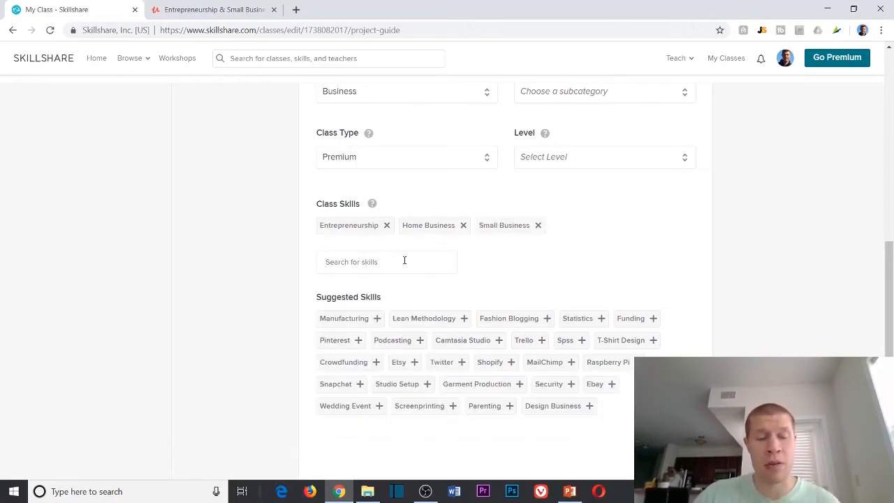
{"action": "type", "text": "business"}
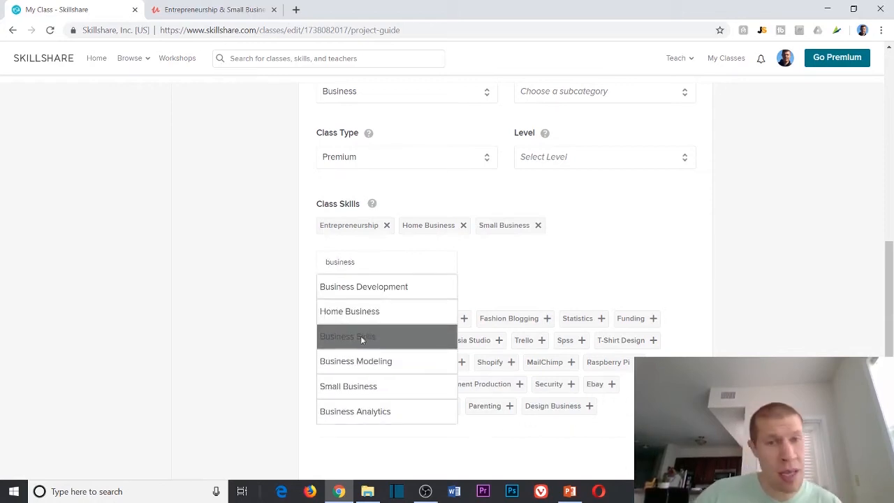
{"action": "left_click", "coordinate": [370, 288]}
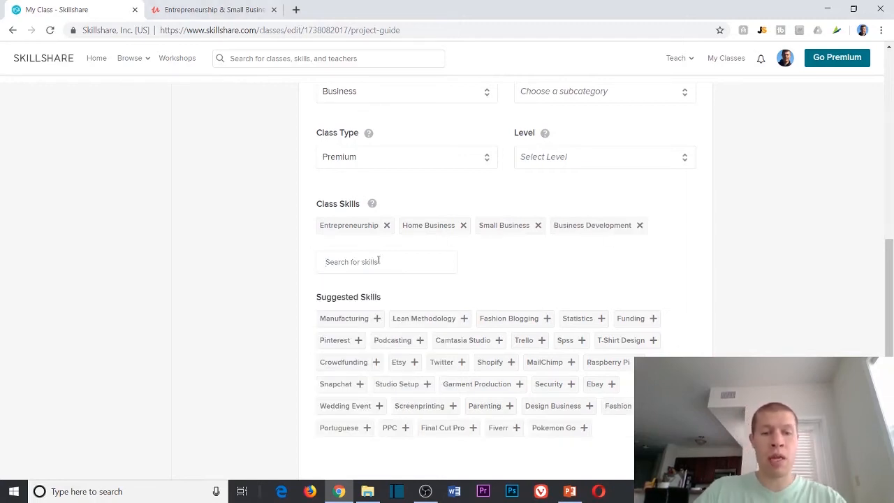
Create the custom class skill tag "mindset" and try a "udemy" tag
{"action": "type", "text": "mindset"}
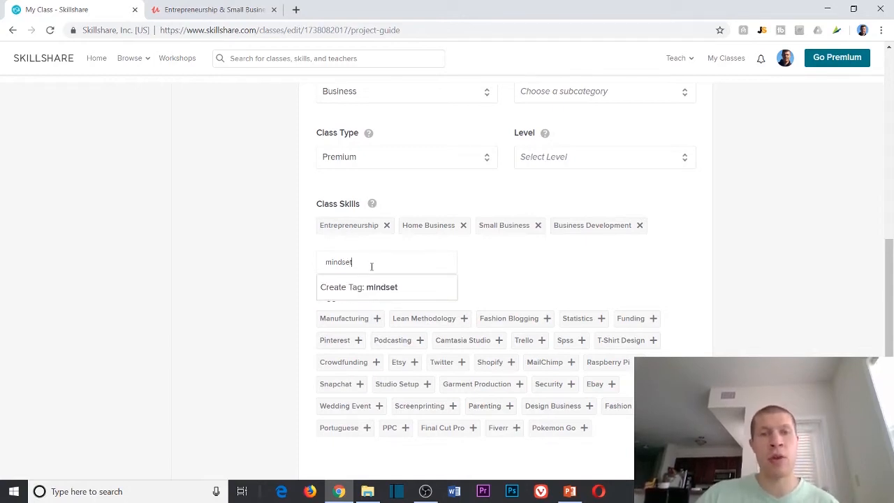
{"action": "left_click", "coordinate": [369, 293]}
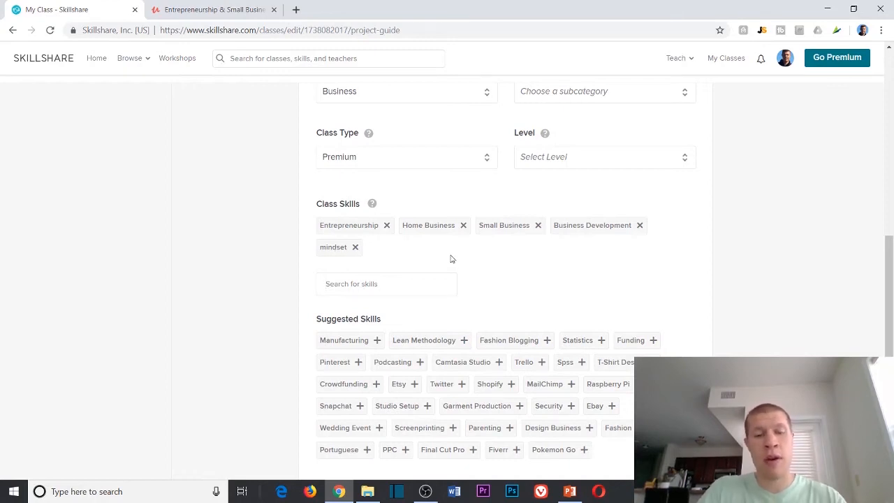
{"action": "type", "text": "udemy"}
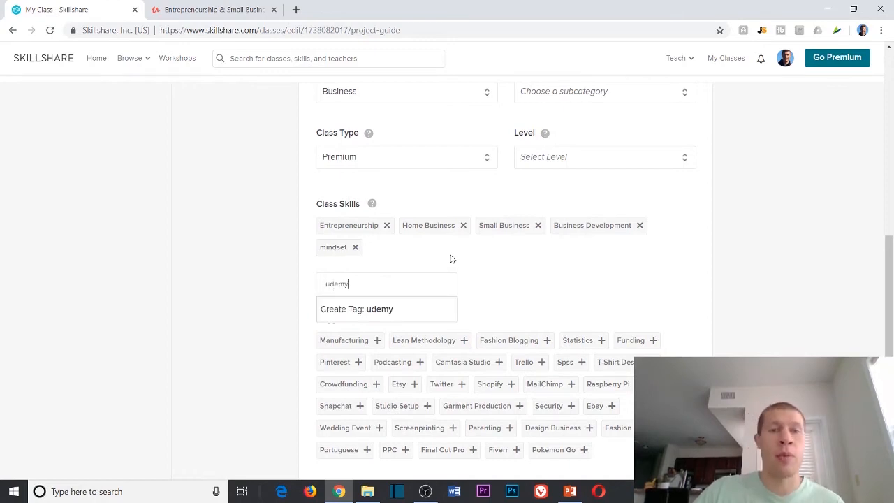
{"action": "left_click", "coordinate": [372, 311]}
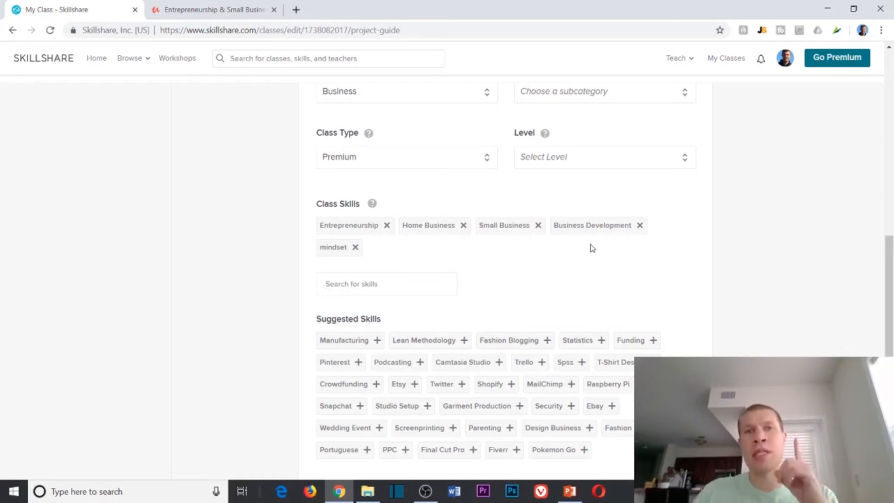
Upload "Amazon Pay Per Click Trick for Better Keywords and More Traffic" from the Downloads folder to the class's video lessons
{"action": "scroll", "coordinate": [602, 257], "scroll_direction": "down", "scroll_amount": 1}
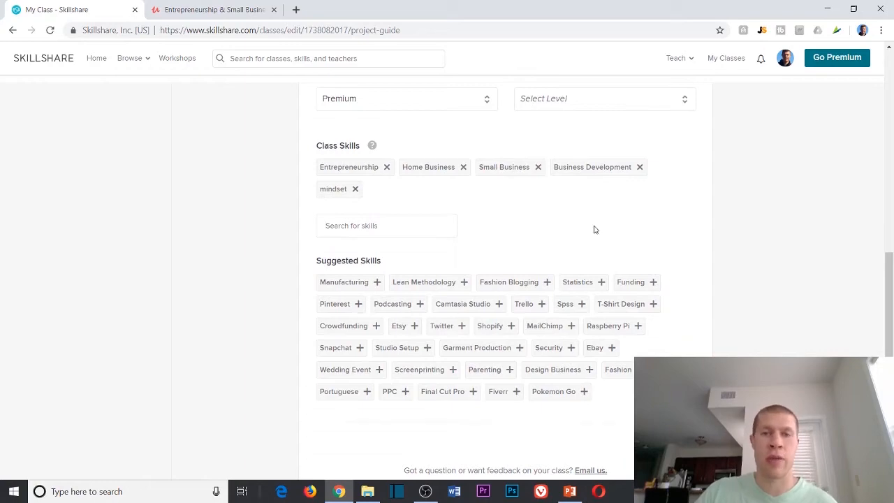
{"action": "scroll", "coordinate": [803, 213], "scroll_direction": "up", "scroll_amount": 3}
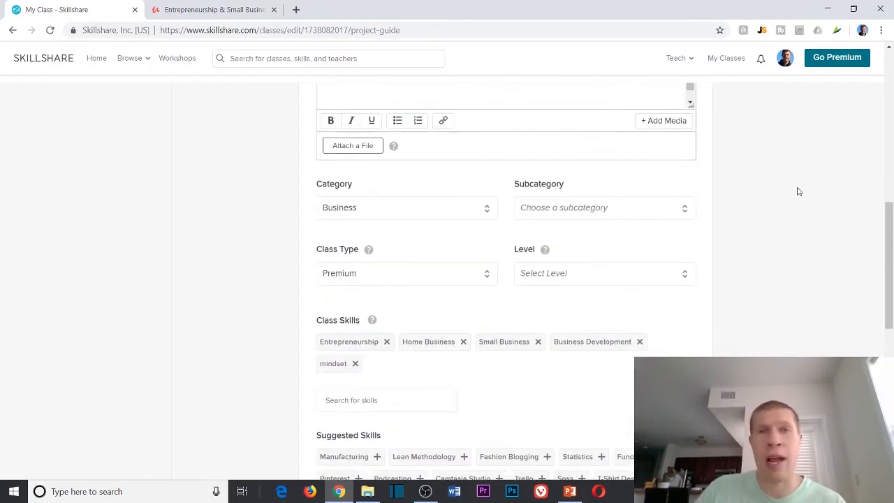
{"action": "scroll", "coordinate": [803, 194], "scroll_direction": "up", "scroll_amount": 5}
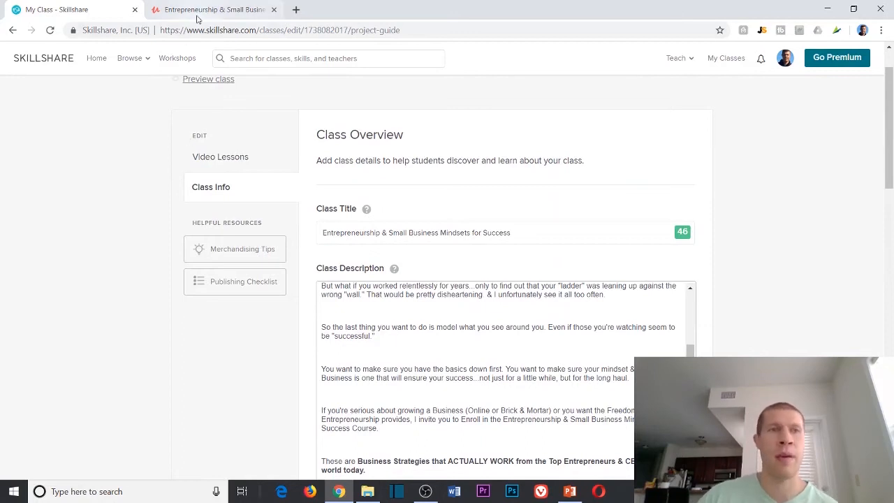
{"action": "left_click", "coordinate": [210, 162]}
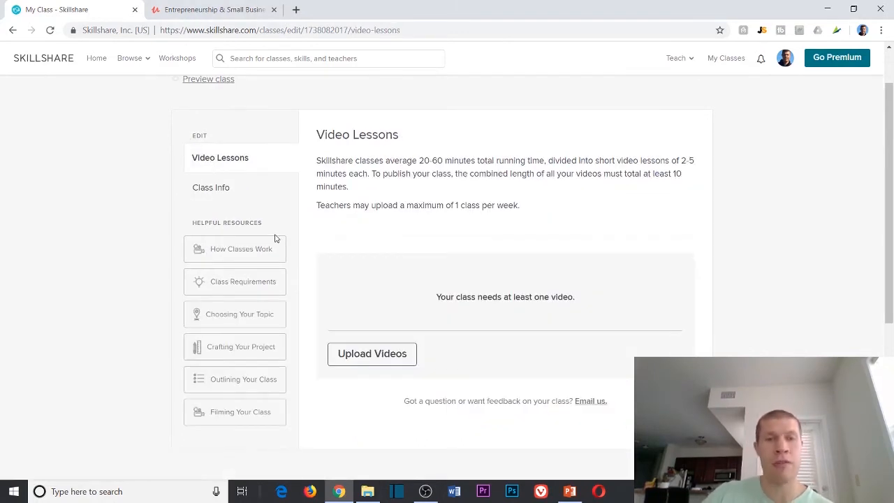
{"action": "left_click", "coordinate": [345, 351]}
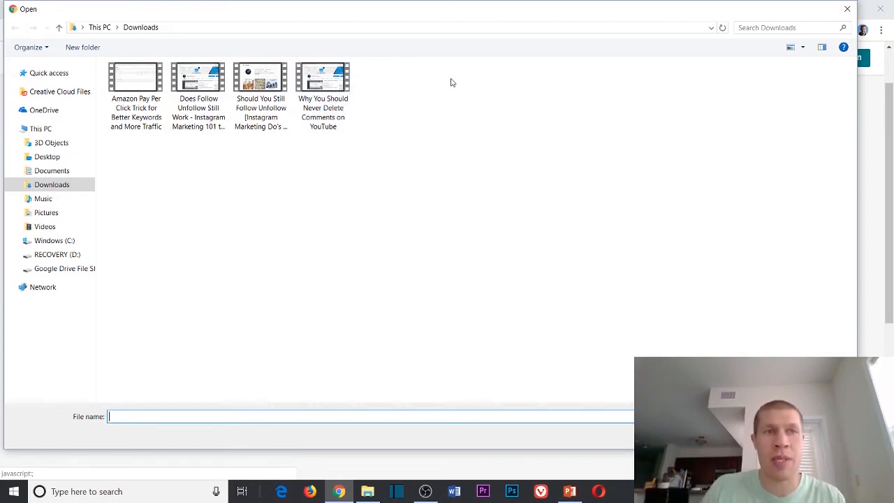
{"action": "left_click", "coordinate": [55, 227]}
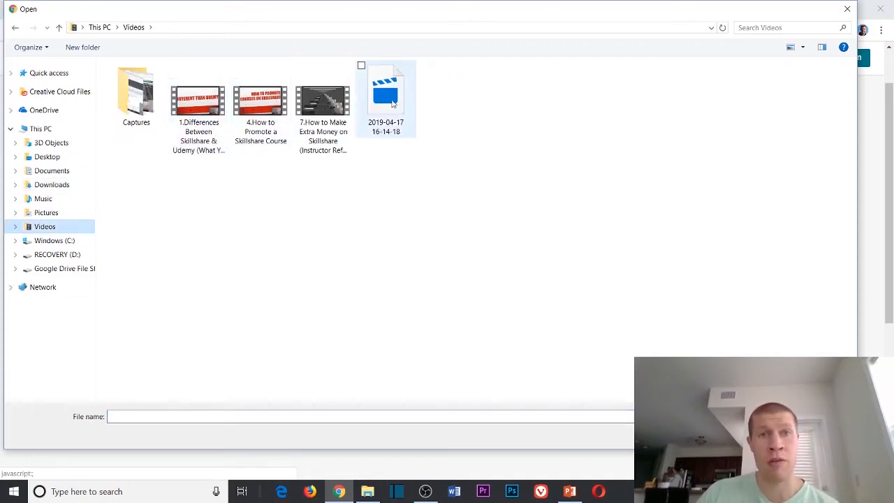
{"action": "left_click", "coordinate": [58, 188]}
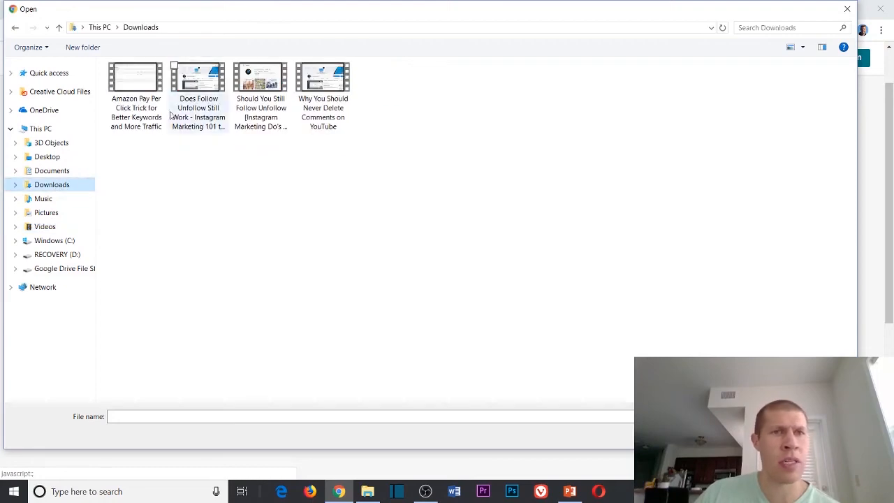
{"action": "double_click", "coordinate": [133, 90]}
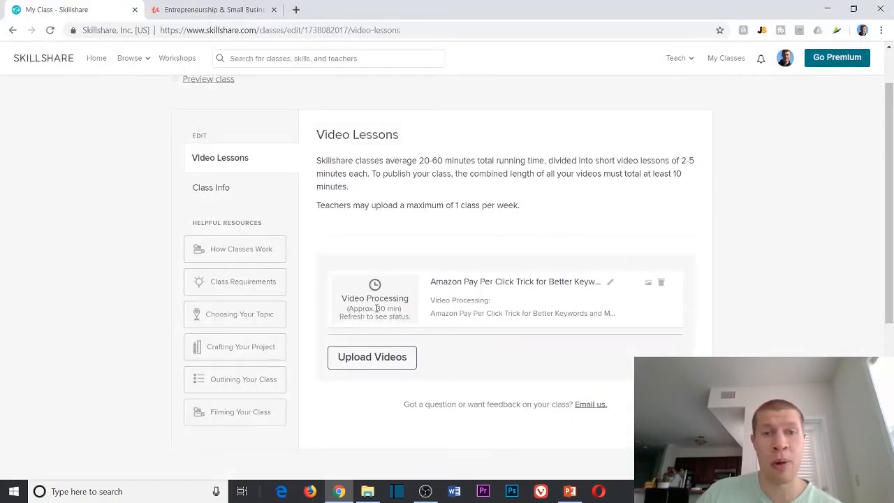
Upload the "Does Follow Unfollow Still Work", "Should You Still Follow Unfollow" and "Why You Should Never Delete Comments on YouTube" videos from Downloads to the class
{"action": "left_click", "coordinate": [360, 358]}
{"action": "double_click", "coordinate": [203, 91]}
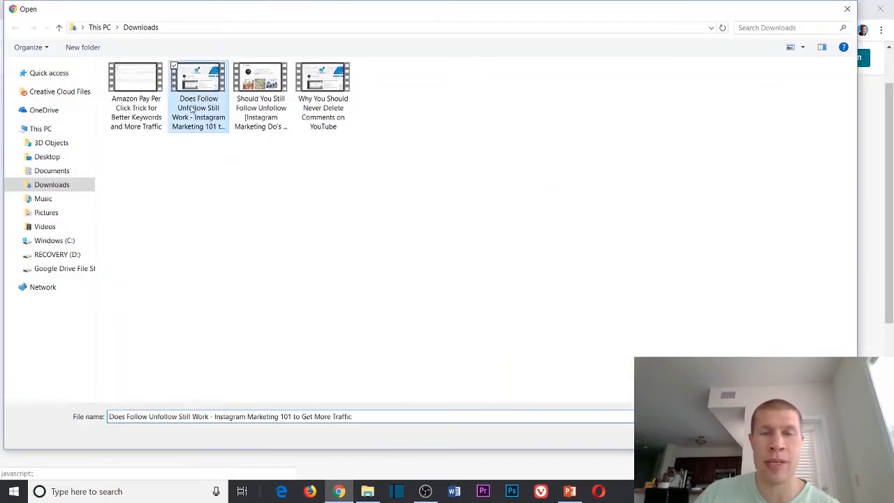
{"action": "scroll", "coordinate": [337, 239], "scroll_direction": "down", "scroll_amount": 3}
{"action": "left_click", "coordinate": [370, 239]}
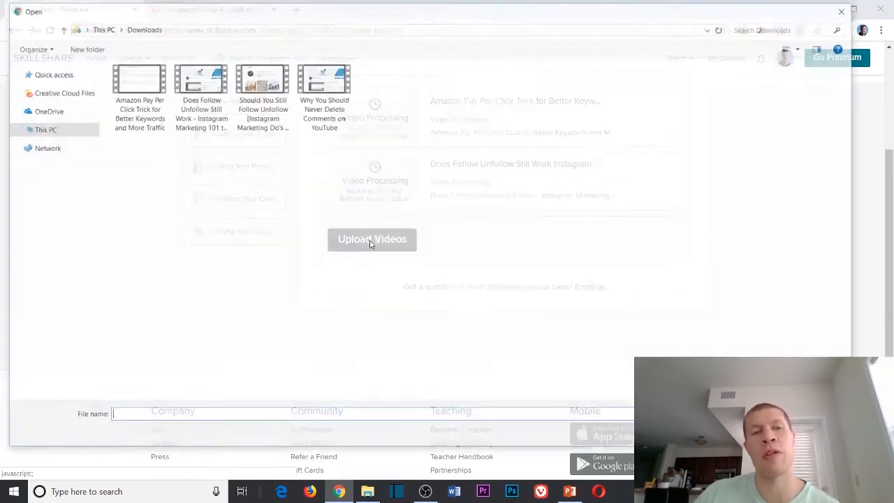
{"action": "double_click", "coordinate": [253, 93]}
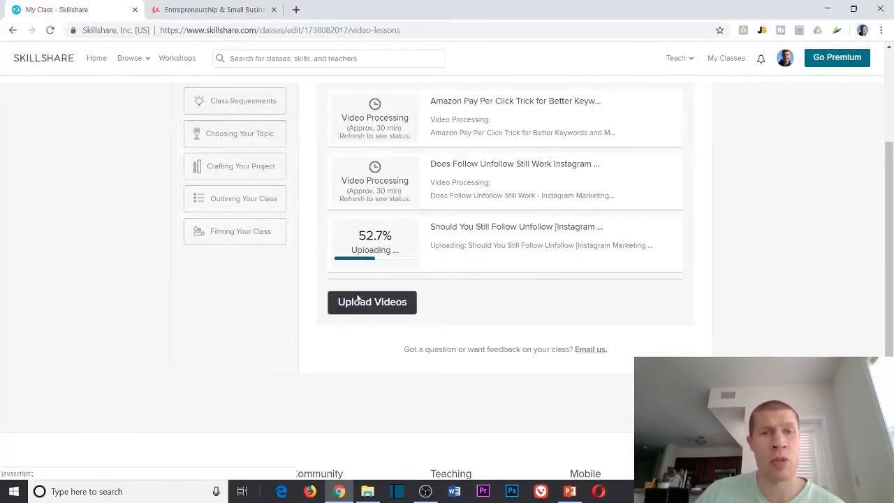
{"action": "left_click", "coordinate": [370, 301]}
{"action": "double_click", "coordinate": [310, 70]}
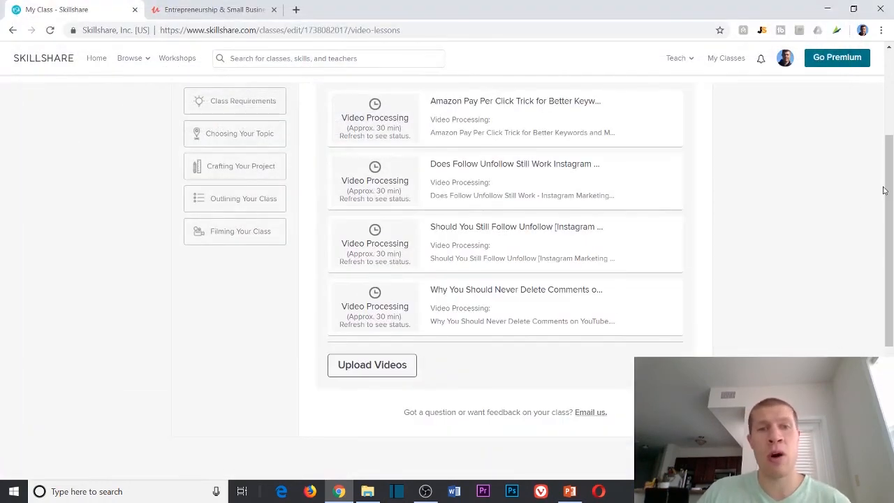
Move the "Why You Should Never Delete Comments on YouTube" lesson to second place in the video lesson order
{"action": "scroll", "coordinate": [608, 258], "scroll_direction": "up", "scroll_amount": 1}
{"action": "scroll", "coordinate": [552, 230], "scroll_direction": "down", "scroll_amount": 2}
{"action": "scroll", "coordinate": [545, 210], "scroll_direction": "up", "scroll_amount": 2}
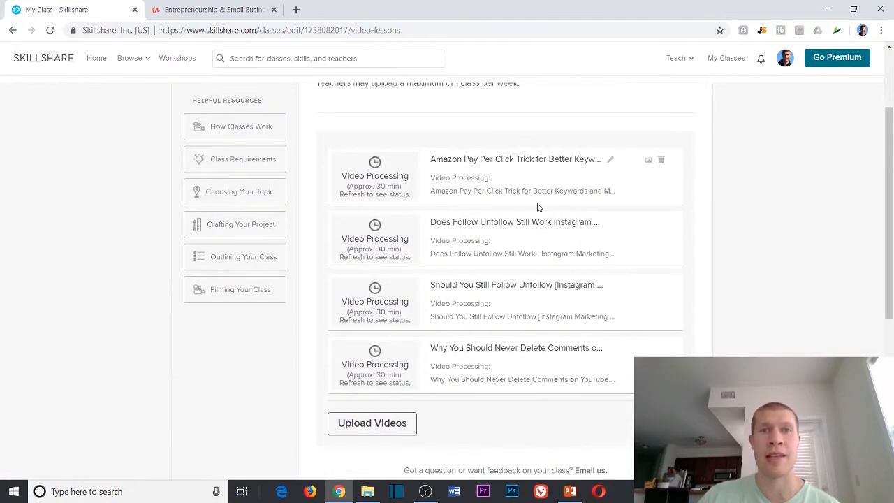
{"action": "scroll", "coordinate": [744, 286], "scroll_direction": "up", "scroll_amount": 5}
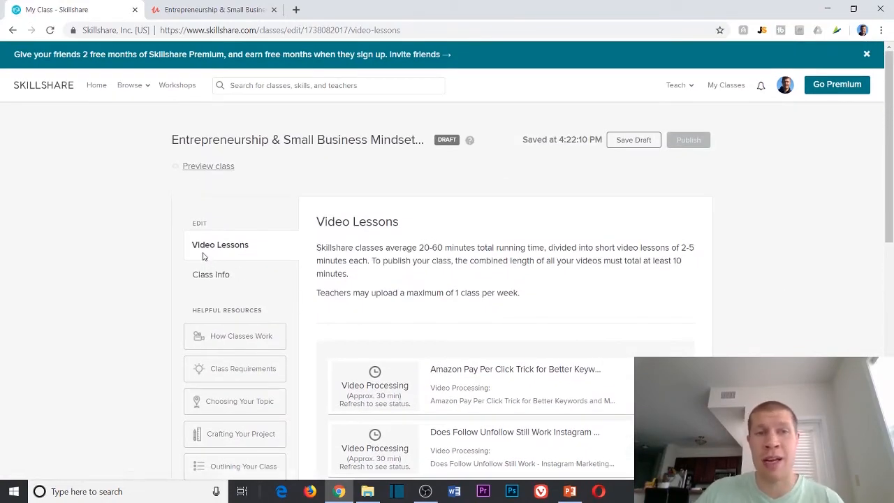
{"action": "scroll", "coordinate": [451, 316], "scroll_direction": "down", "scroll_amount": 4}
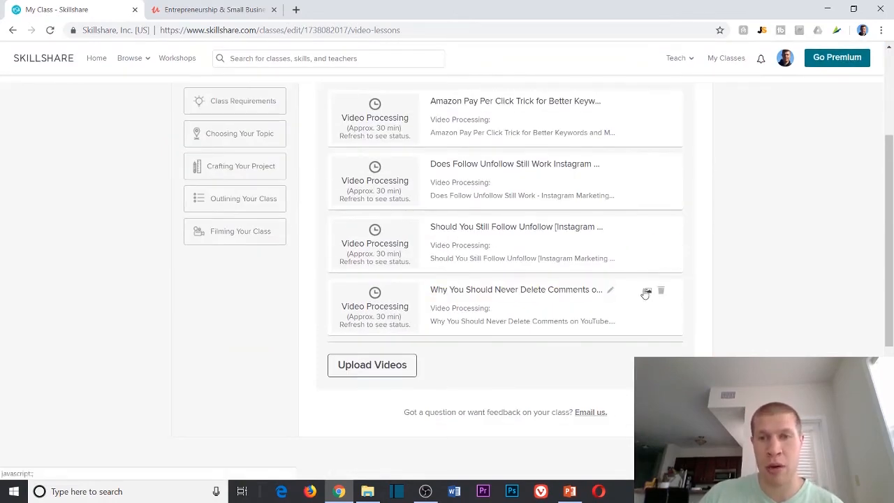
{"action": "left_click_drag", "start_coordinate": [631, 289], "coordinate": [620, 162]}
Open the title of the "Why You Should Never Delete Comments on YouTube" lesson for editing
{"action": "left_click", "coordinate": [610, 166]}
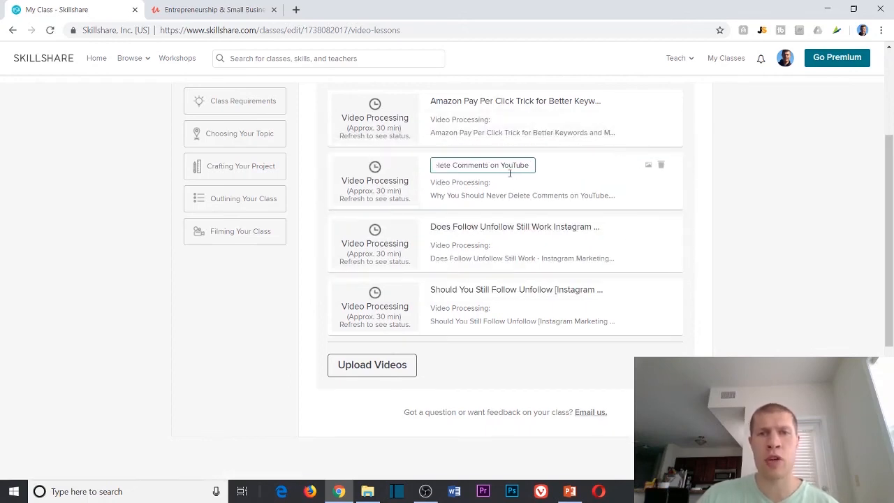
{"action": "left_click", "coordinate": [847, 176]}
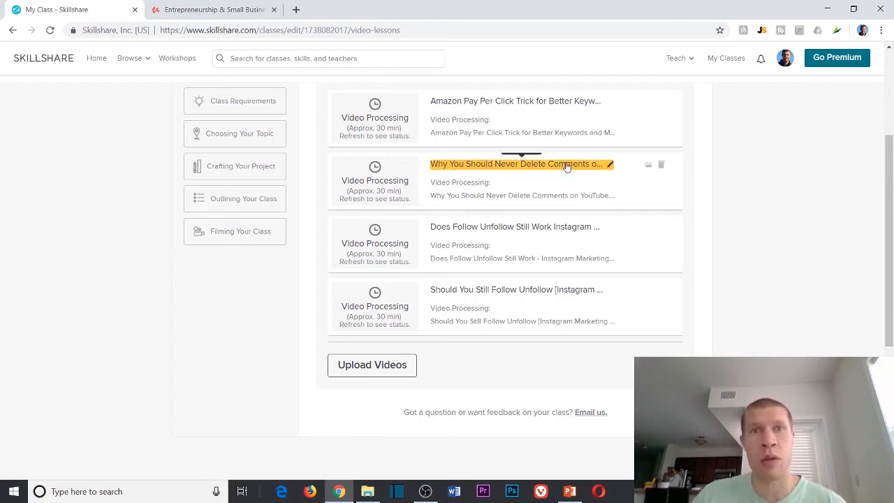
{"action": "left_click", "coordinate": [590, 165]}
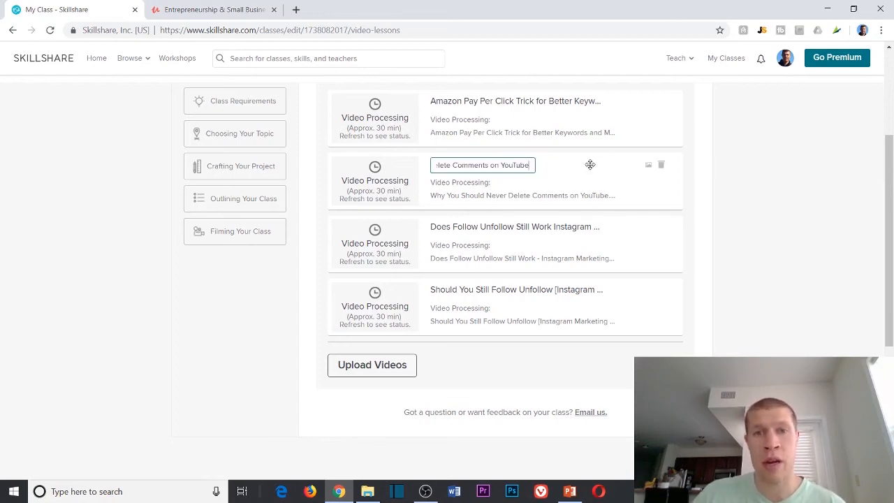
{"action": "left_click", "coordinate": [791, 269]}
Open the class information and review the class title, description, project, category, level and skills
{"action": "scroll", "coordinate": [792, 270], "scroll_direction": "up", "scroll_amount": 1}
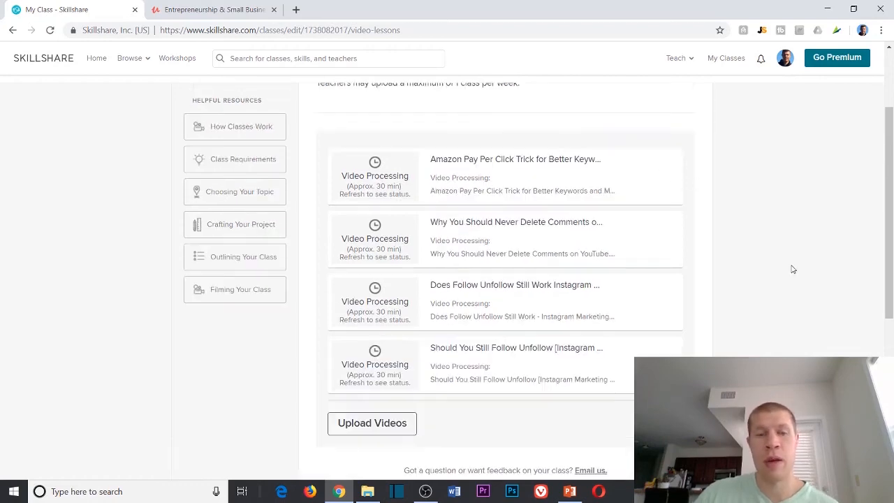
{"action": "scroll", "coordinate": [786, 345], "scroll_direction": "up", "scroll_amount": 2}
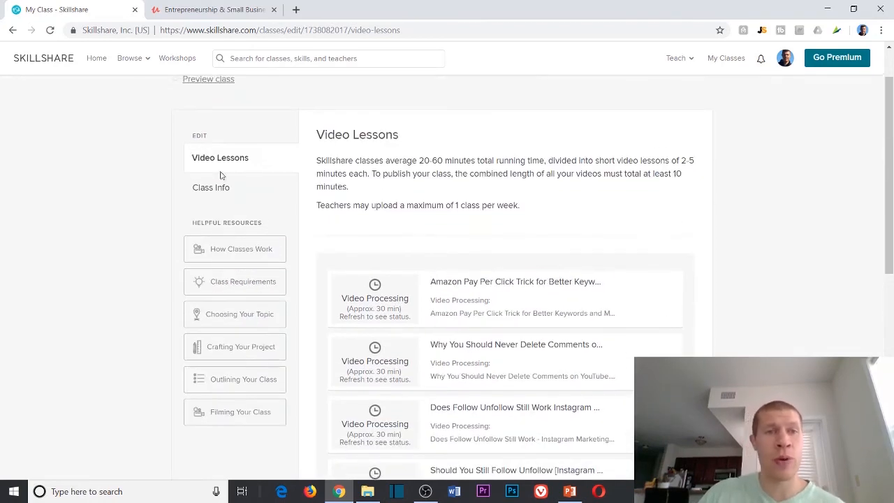
{"action": "left_click", "coordinate": [200, 192]}
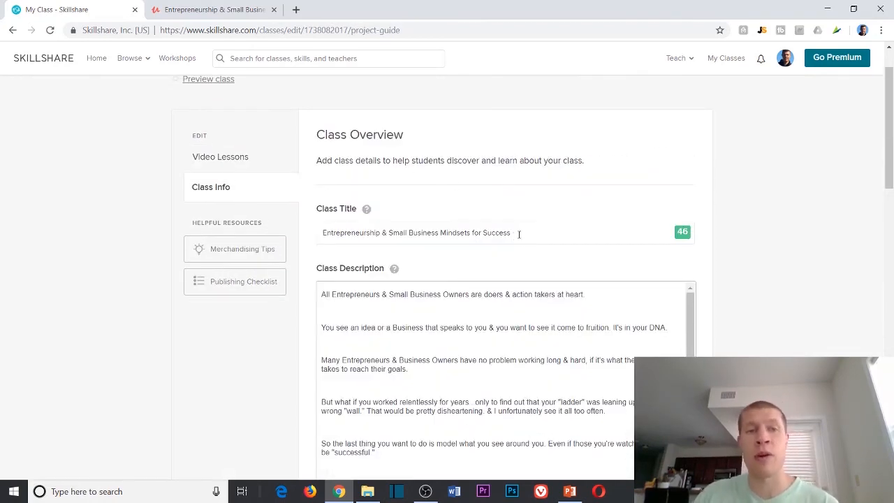
{"action": "left_click_drag", "start_coordinate": [519, 234], "coordinate": [316, 231]}
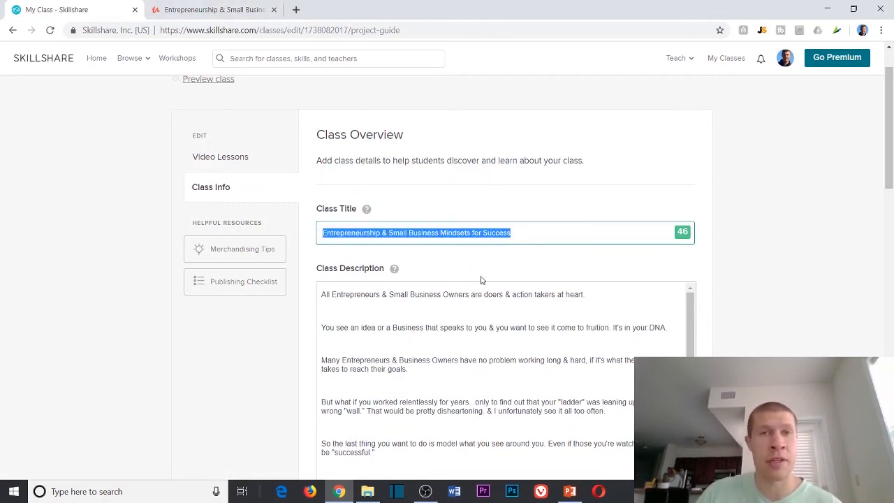
{"action": "left_click", "coordinate": [431, 275]}
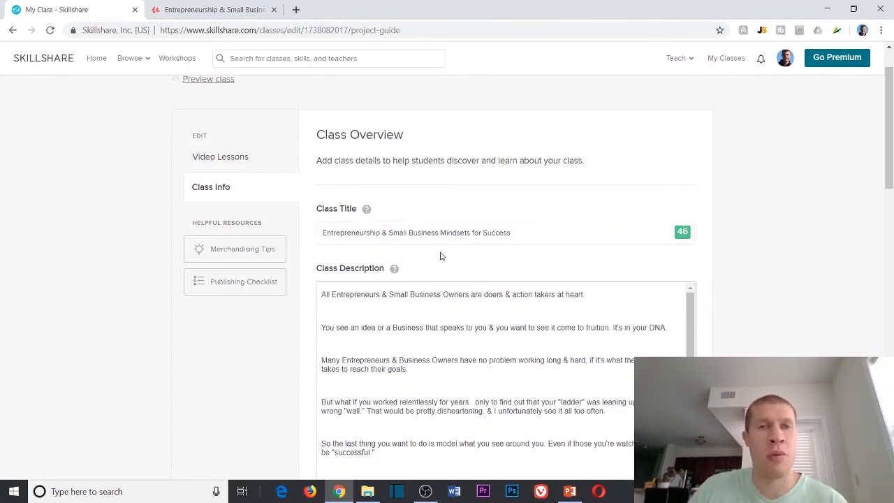
{"action": "scroll", "coordinate": [480, 245], "scroll_direction": "down", "scroll_amount": 6}
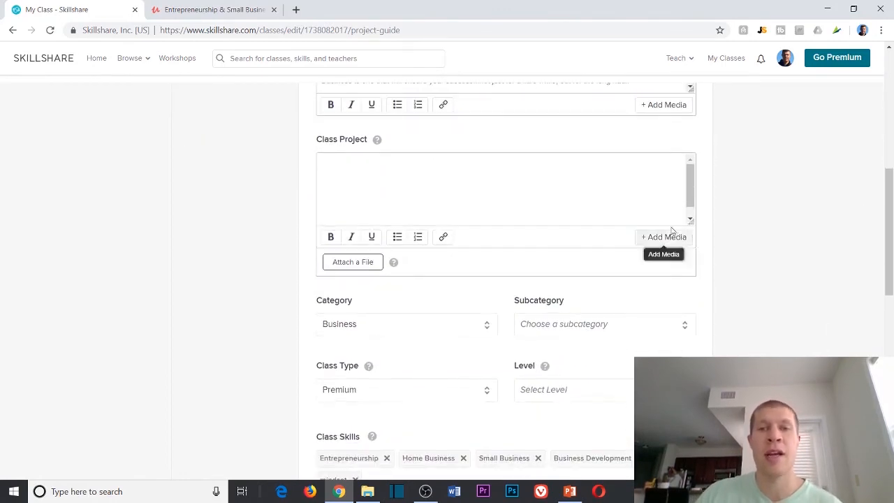
{"action": "scroll", "coordinate": [460, 306], "scroll_direction": "down", "scroll_amount": 2}
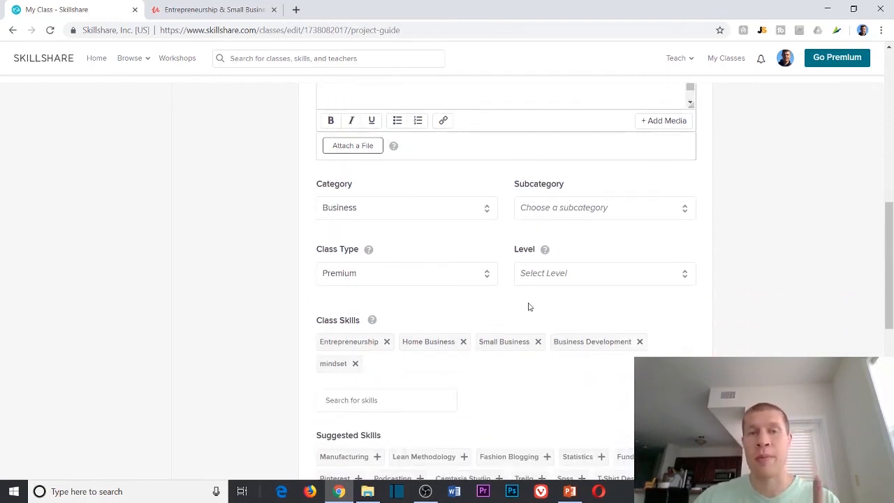
Return to the video lessons and review the lesson order, processing status and the class's save and publish options
{"action": "scroll", "coordinate": [528, 307], "scroll_direction": "up", "scroll_amount": 10}
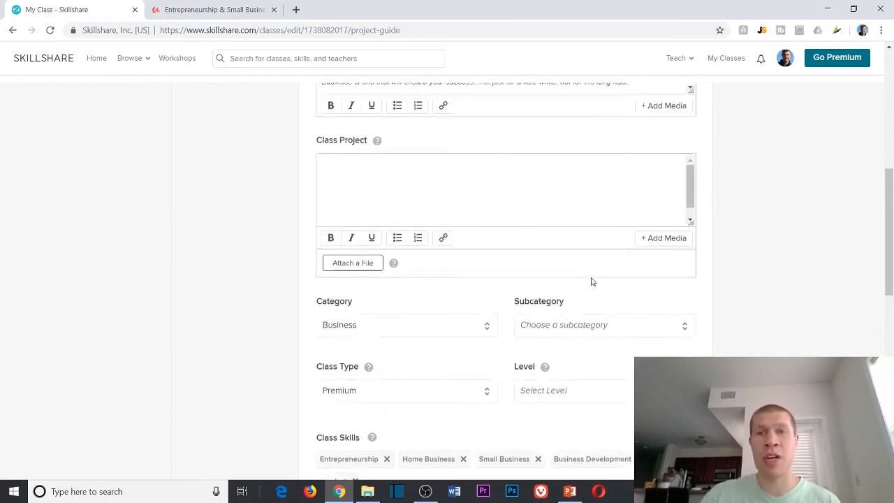
{"action": "left_click", "coordinate": [215, 246]}
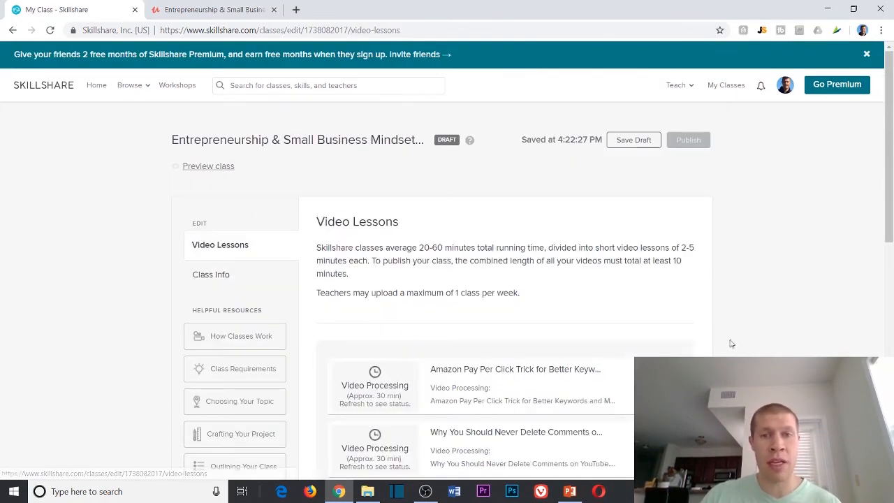
{"action": "scroll", "coordinate": [724, 323], "scroll_direction": "down", "scroll_amount": 5}
{"action": "scroll", "coordinate": [705, 258], "scroll_direction": "up", "scroll_amount": 5}
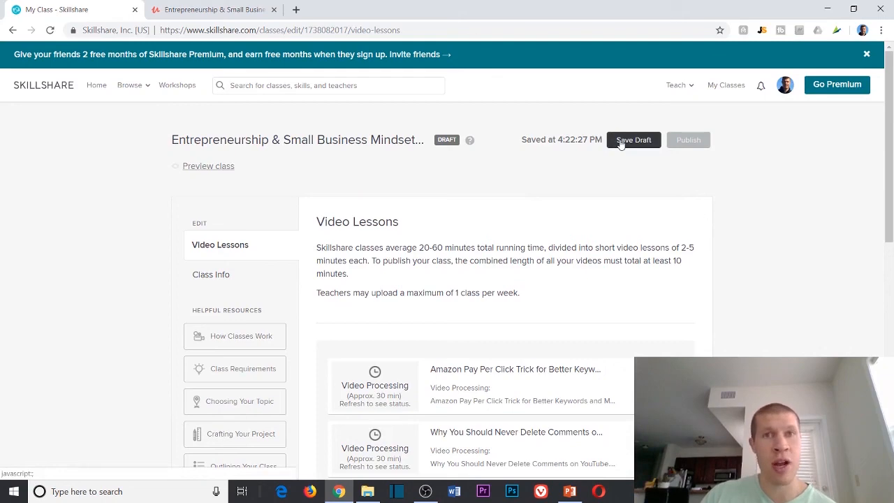
{"action": "scroll", "coordinate": [740, 207], "scroll_direction": "down", "scroll_amount": 4}
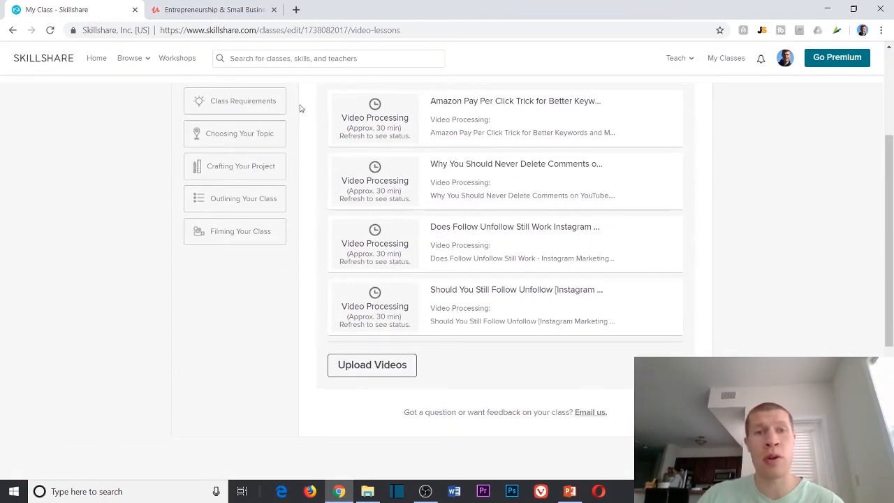
{"action": "scroll", "coordinate": [642, 102], "scroll_direction": "up", "scroll_amount": 4}
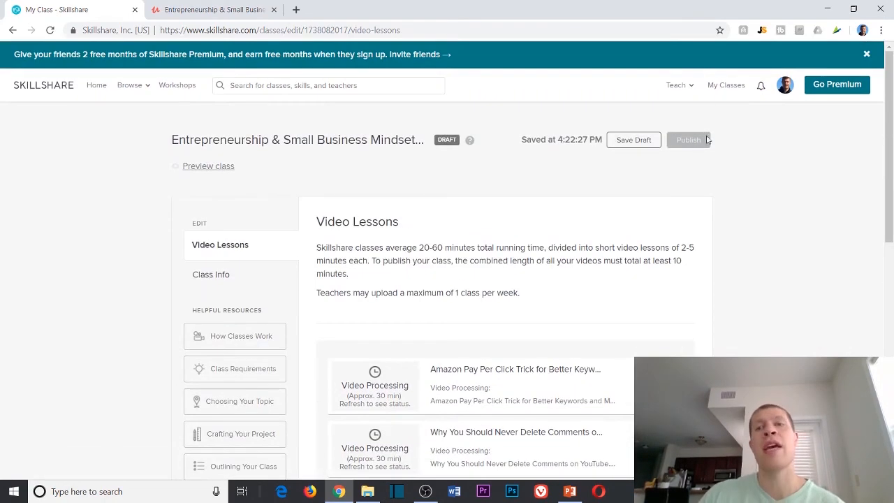